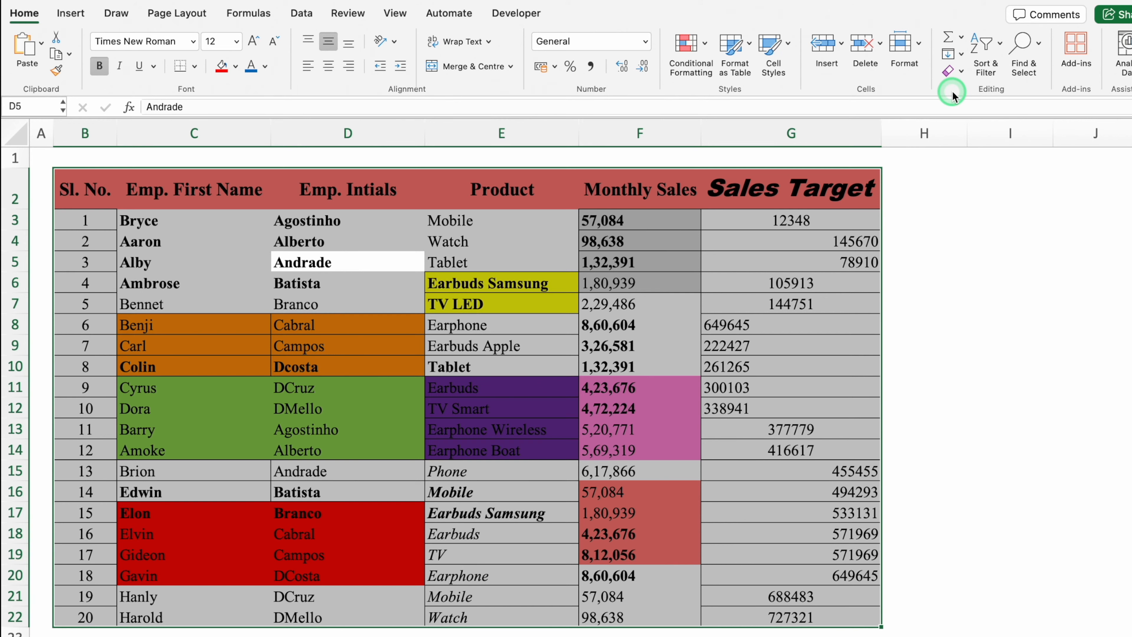
Apply Clear Formats to the employee sales table, removing fills, font styling and number formats
click(961, 72)
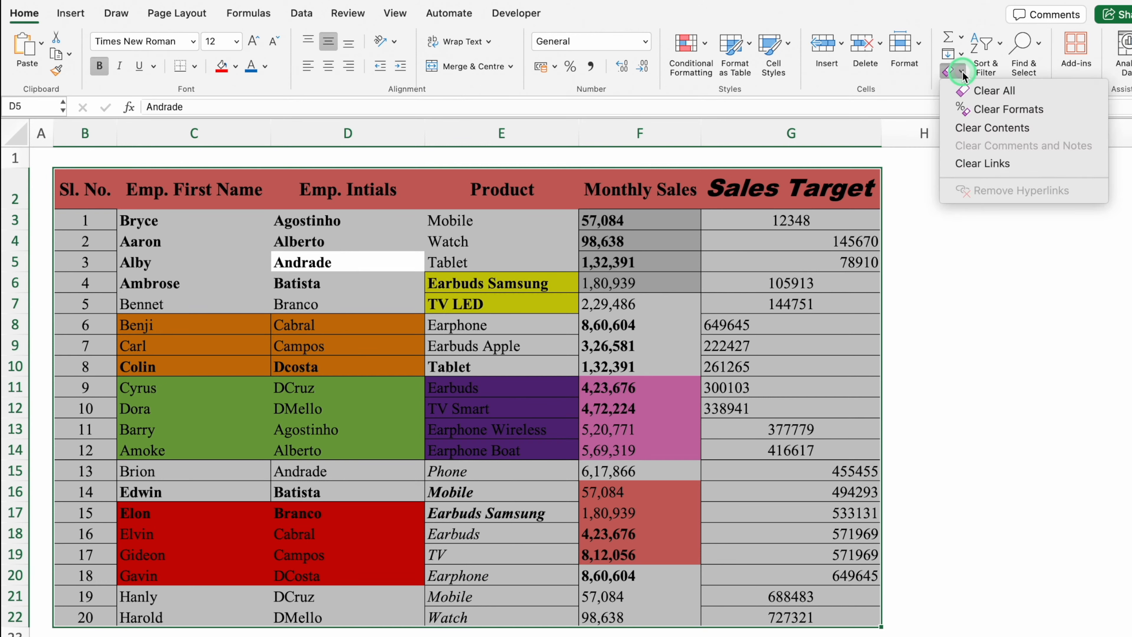
click(1027, 89)
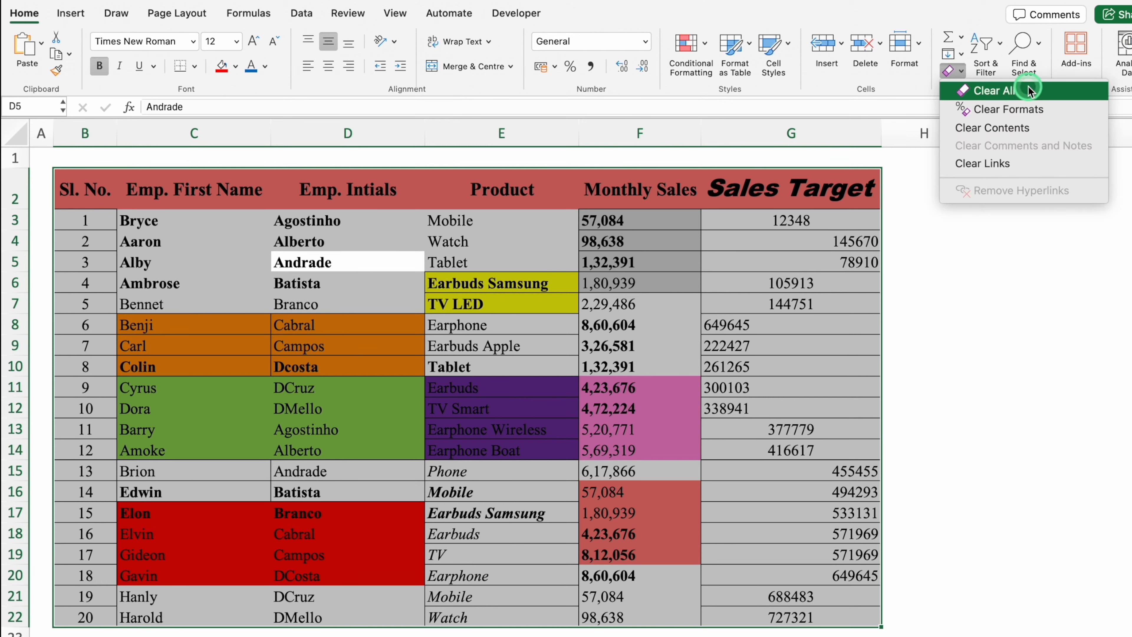
click(1041, 109)
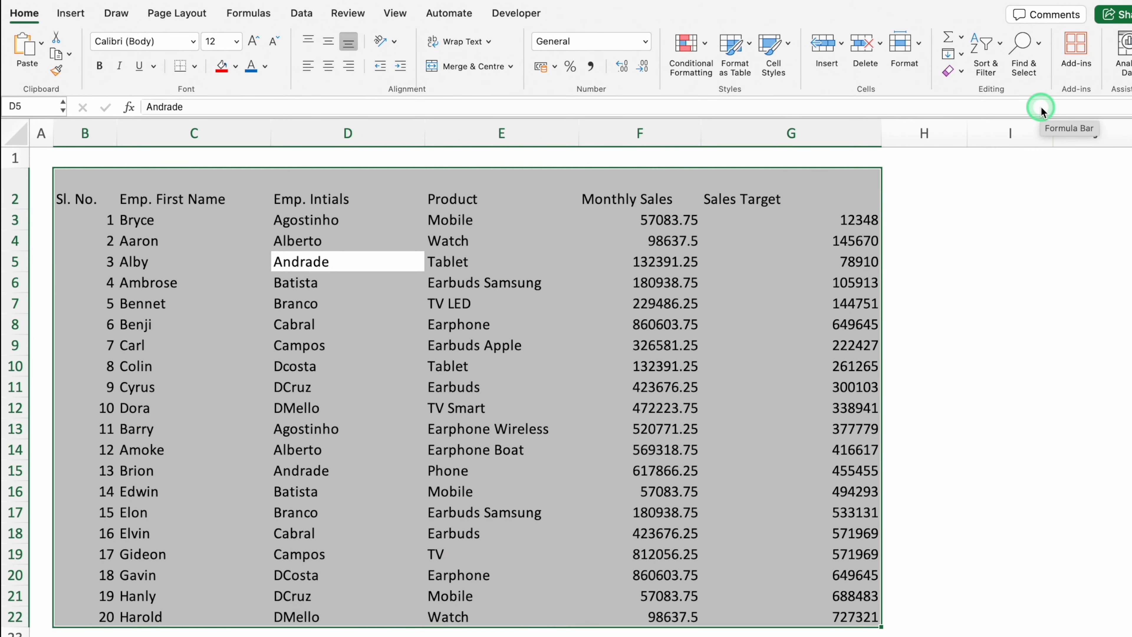
Add All Borders to every table cell and middle-align the cell text vertically
click(195, 71)
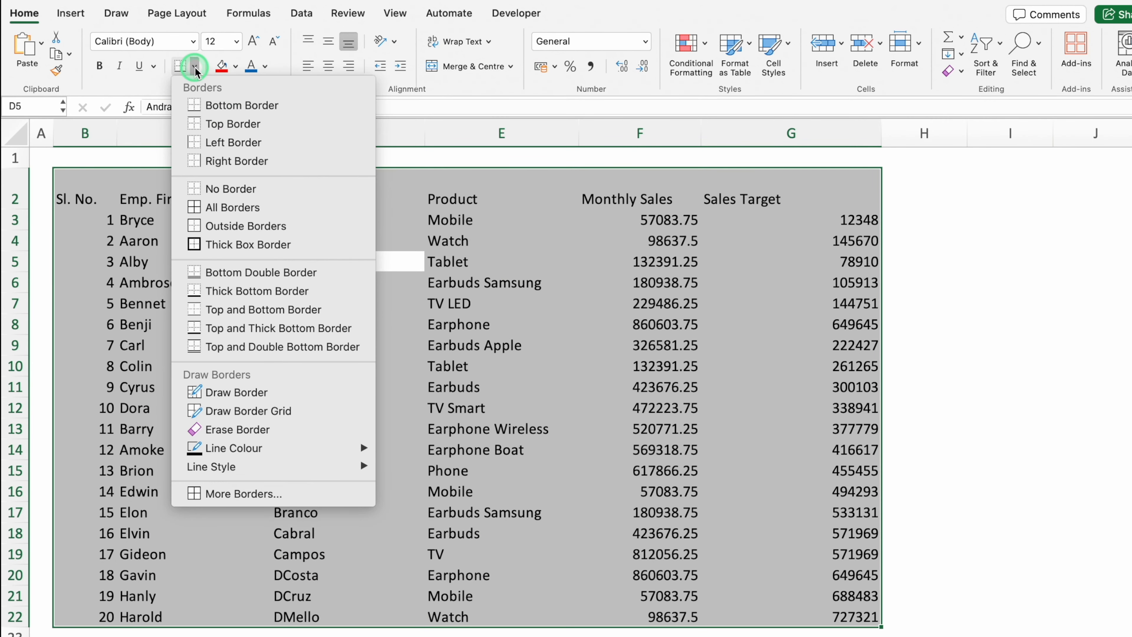
click(238, 210)
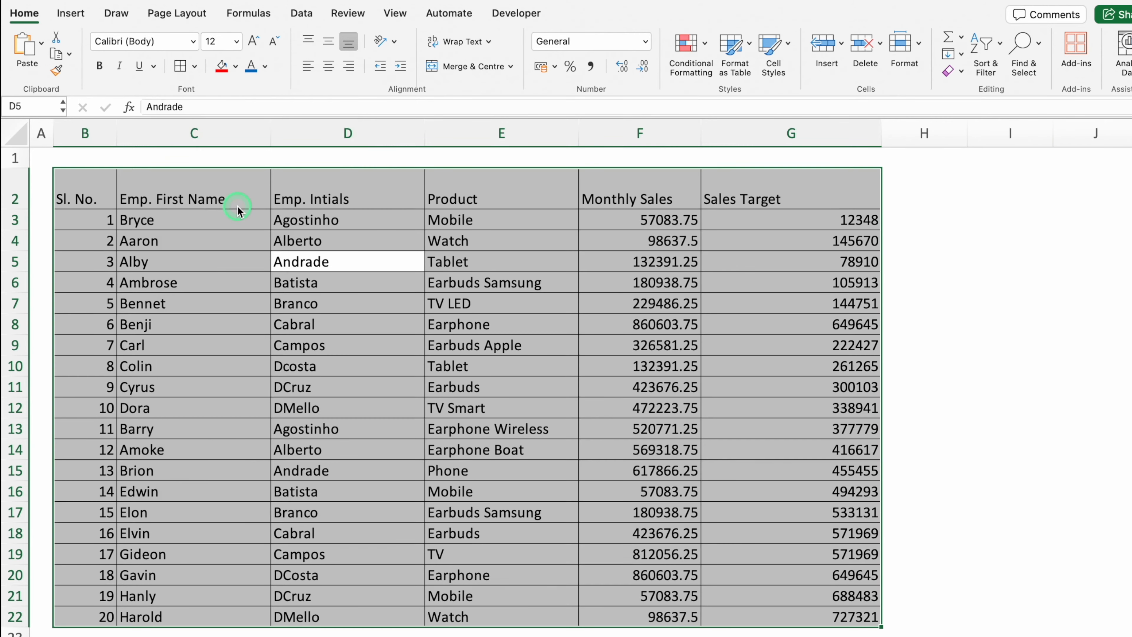
click(329, 42)
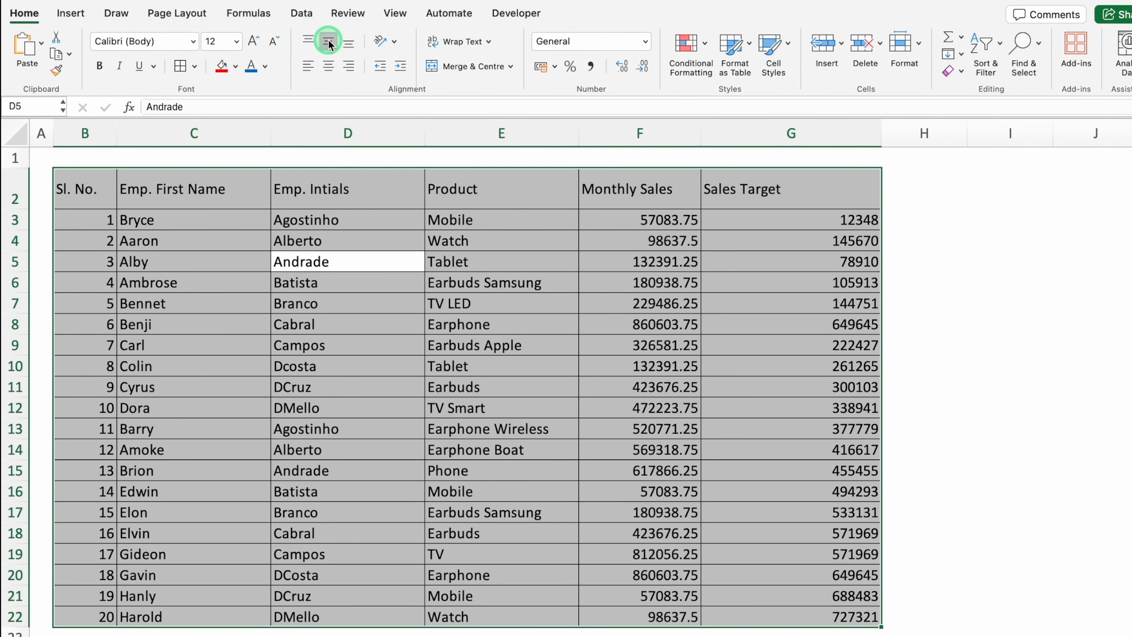
Set the table font to Times New Roman
click(194, 41)
click(188, 133)
click(202, 198)
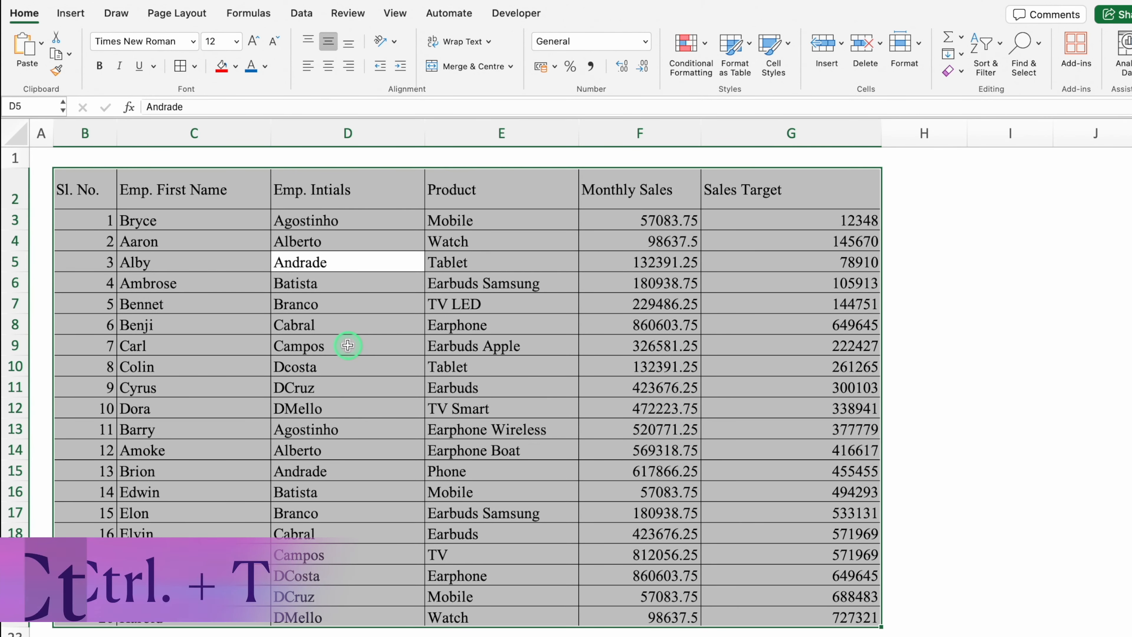
Convert B2:G22 into Table1 with 'My table has headers' kept ticked
key(ctrl+t)
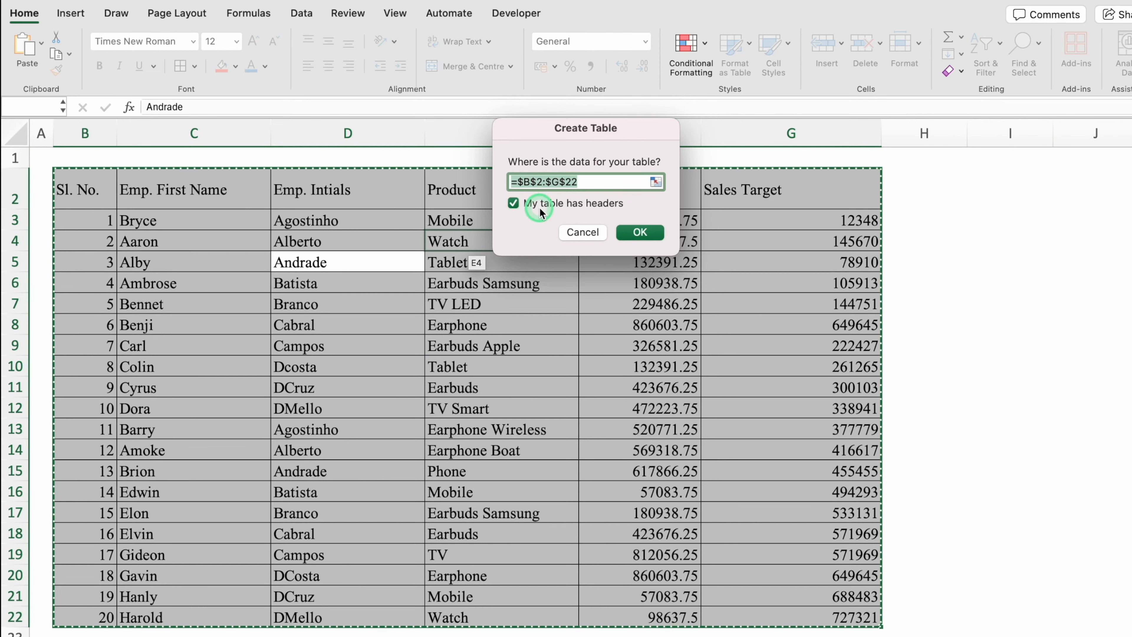
click(641, 232)
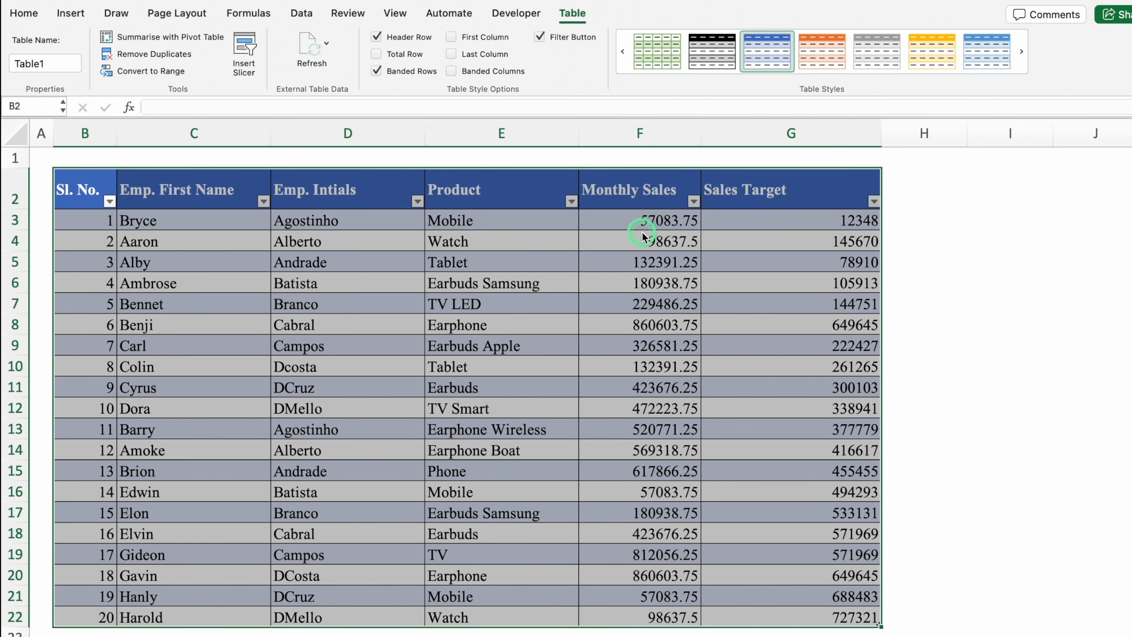
Centre the header row and column B serial numbers; left-align Monthly Sales and Sales Target
click(12, 194)
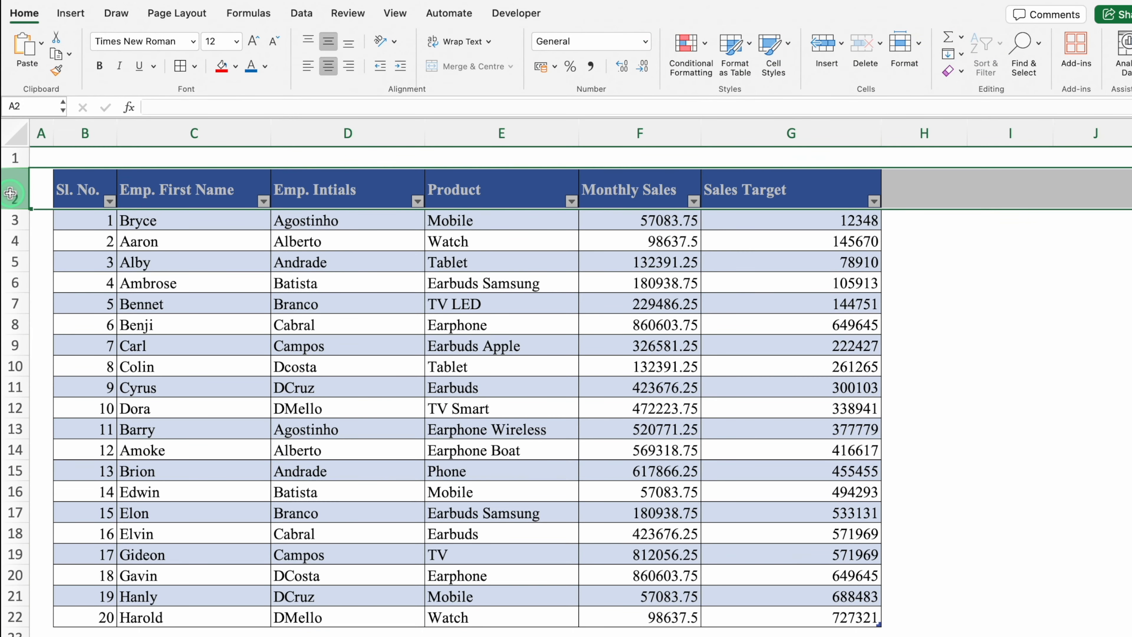
click(329, 66)
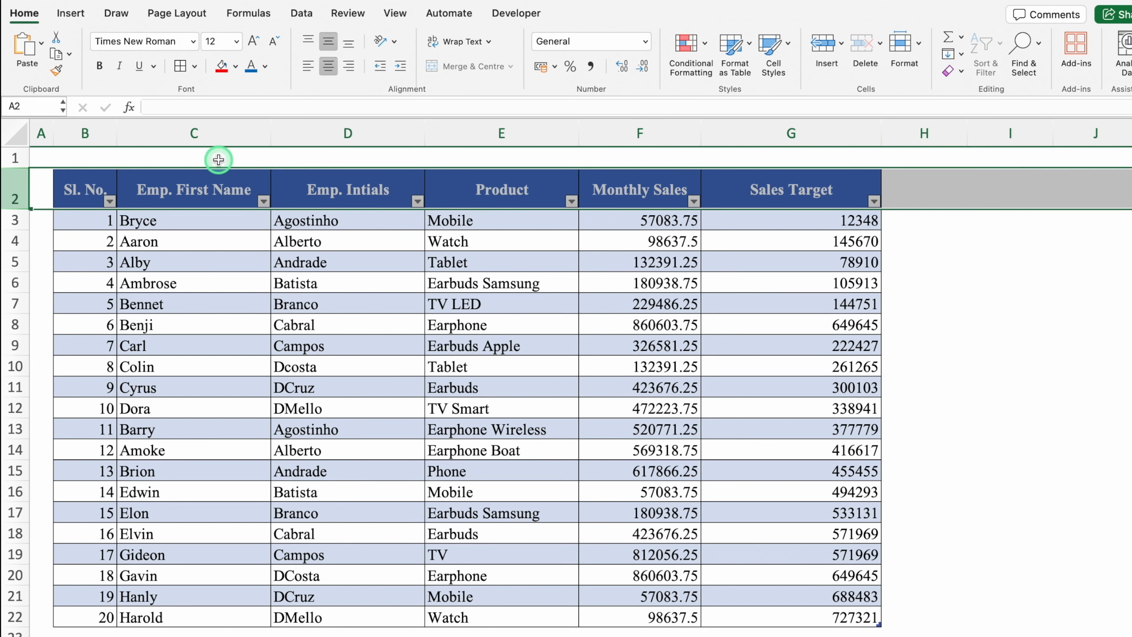
click(95, 134)
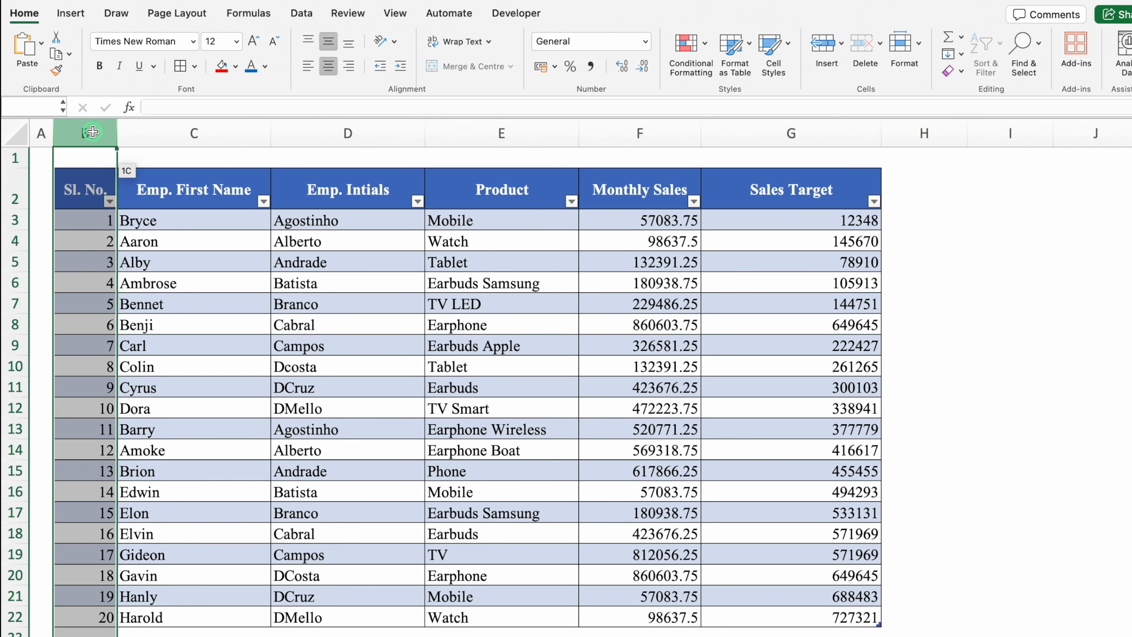
click(329, 67)
drag(642, 133, 797, 134)
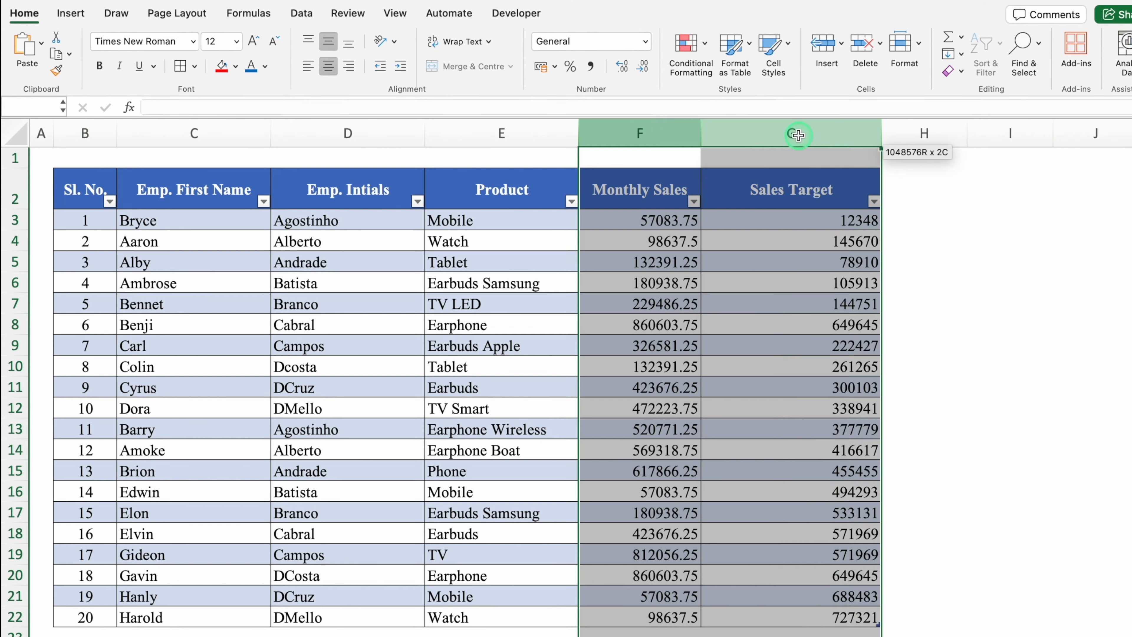
click(308, 66)
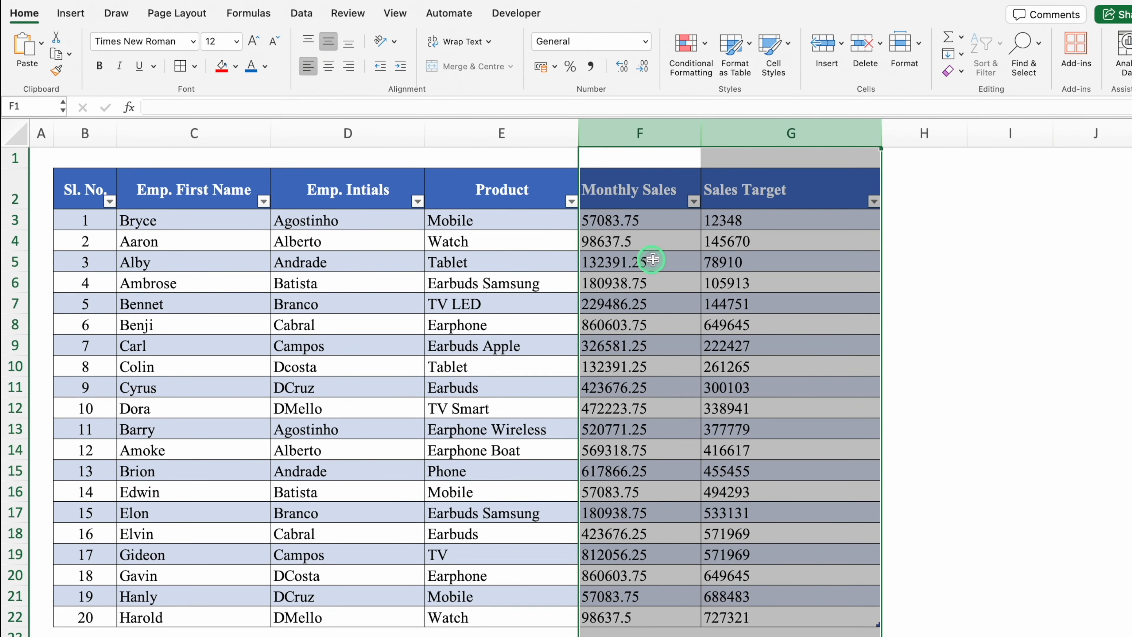
click(1032, 282)
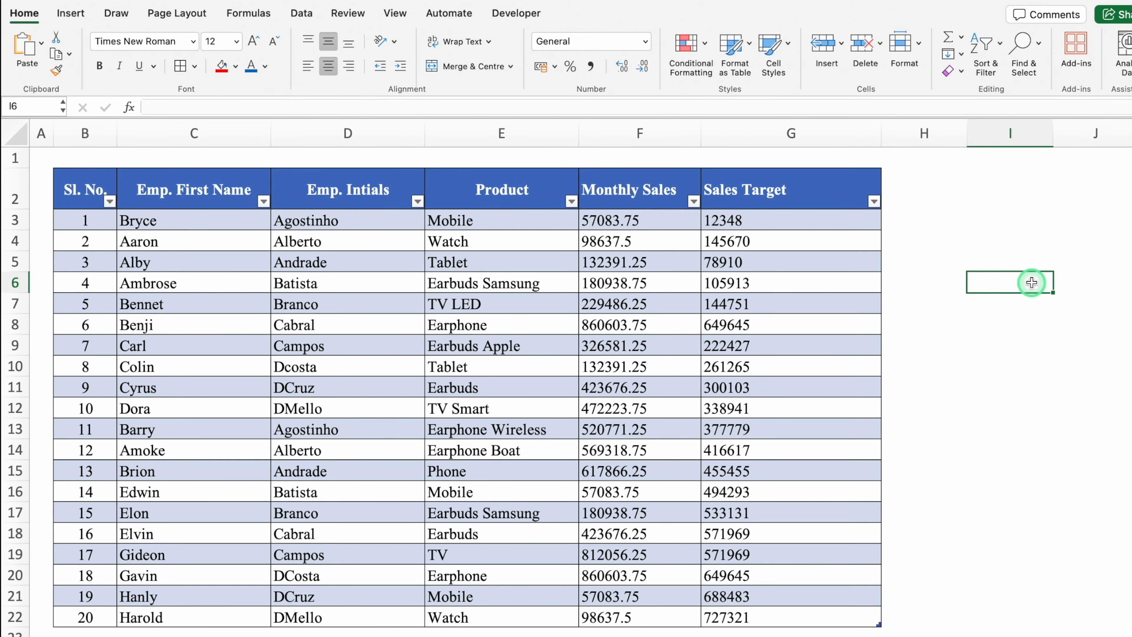
Browse the Table Design styles gallery and close it without changing the style
click(548, 244)
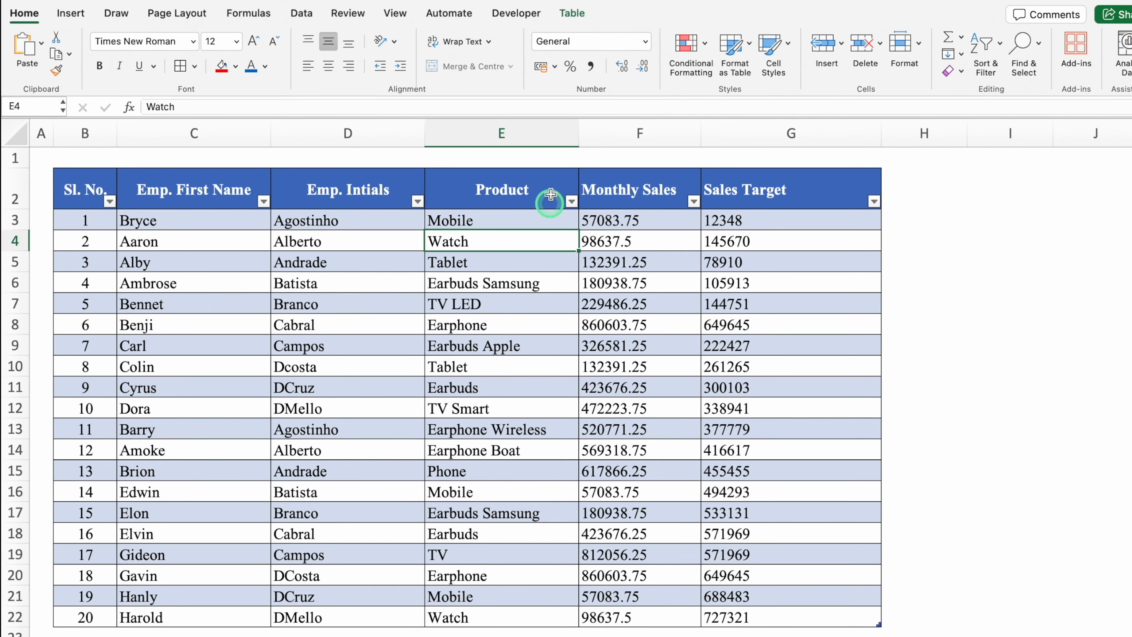
click(568, 16)
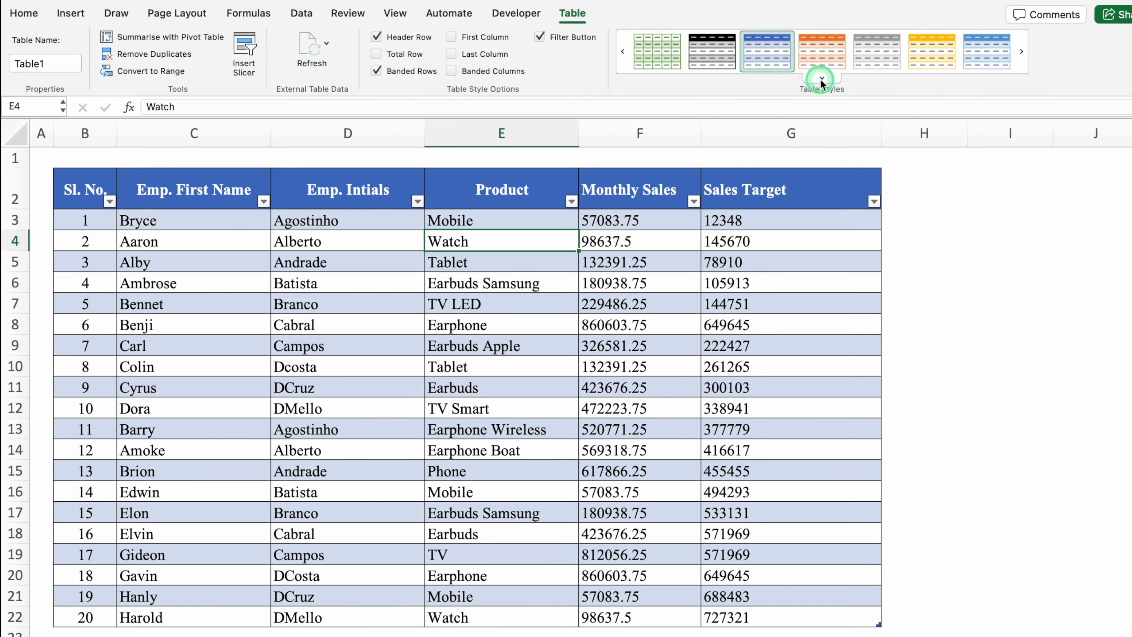
click(823, 78)
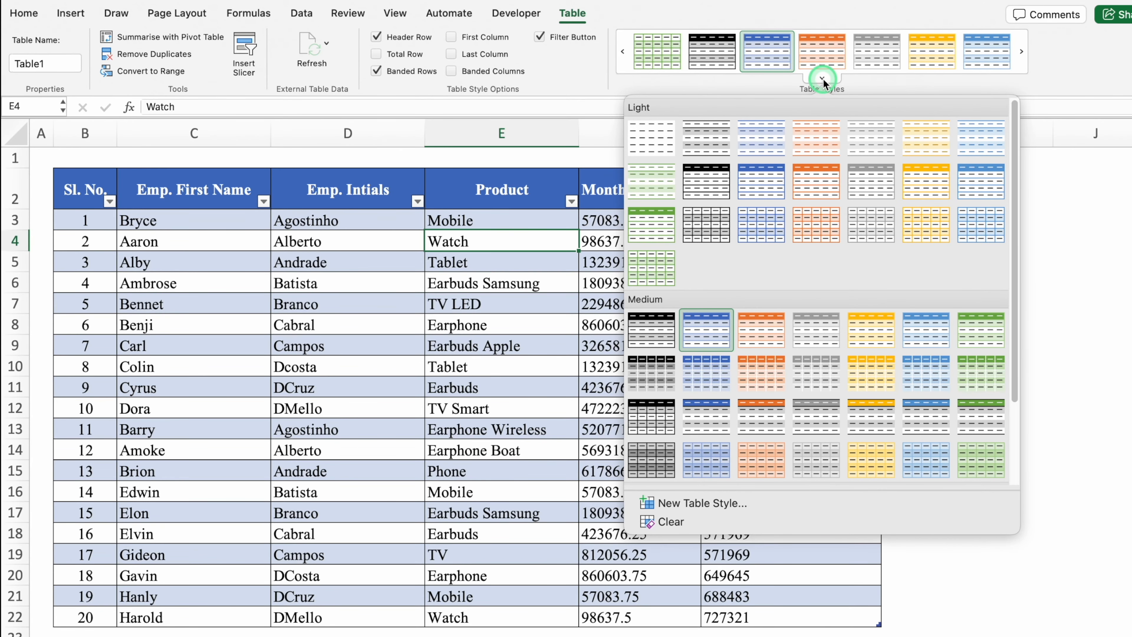
click(602, 159)
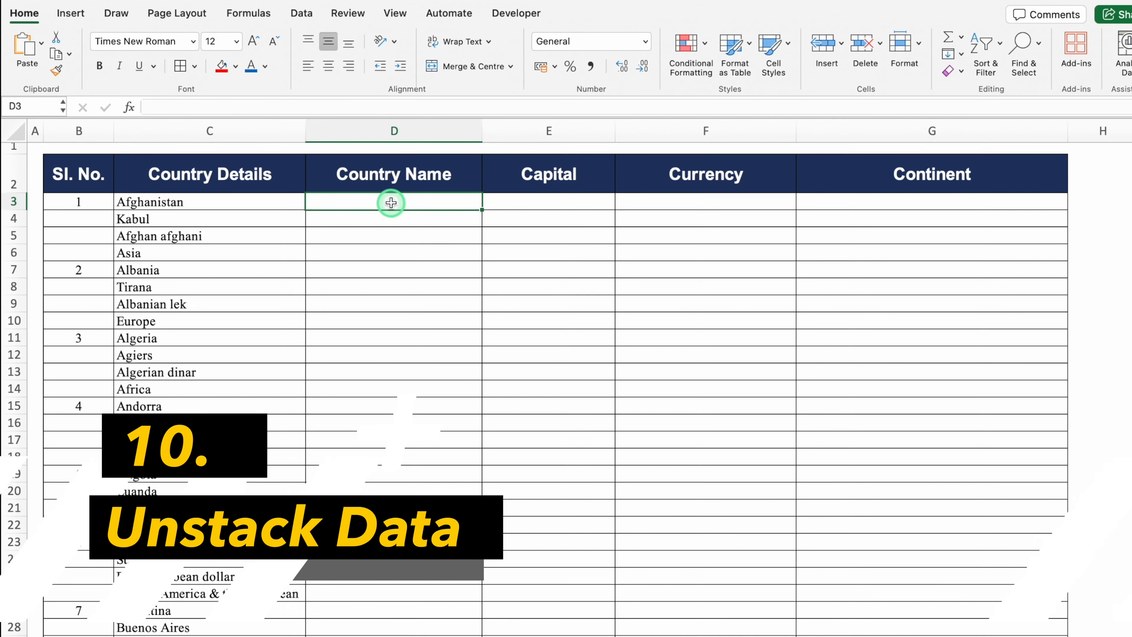
click(242, 201)
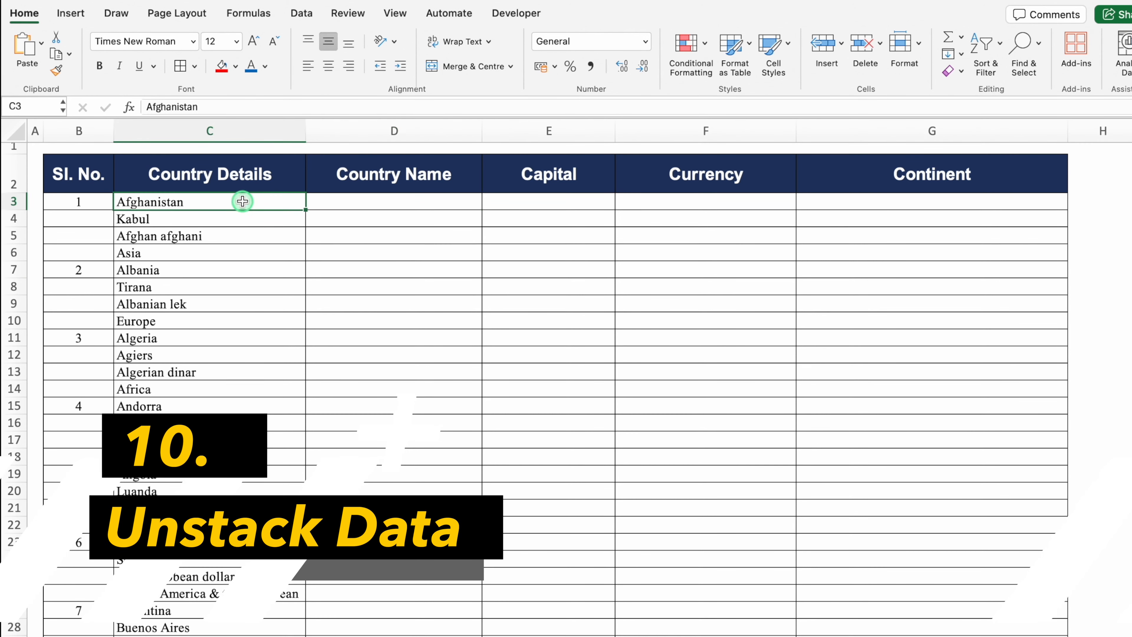
click(246, 218)
click(241, 204)
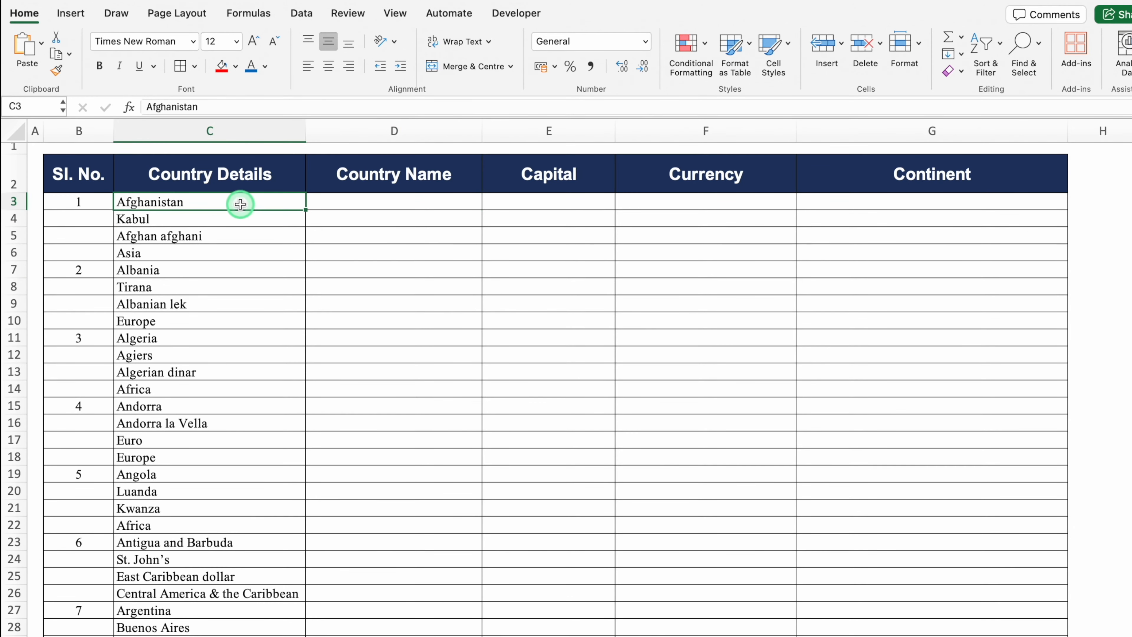
drag(14, 201, 18, 248)
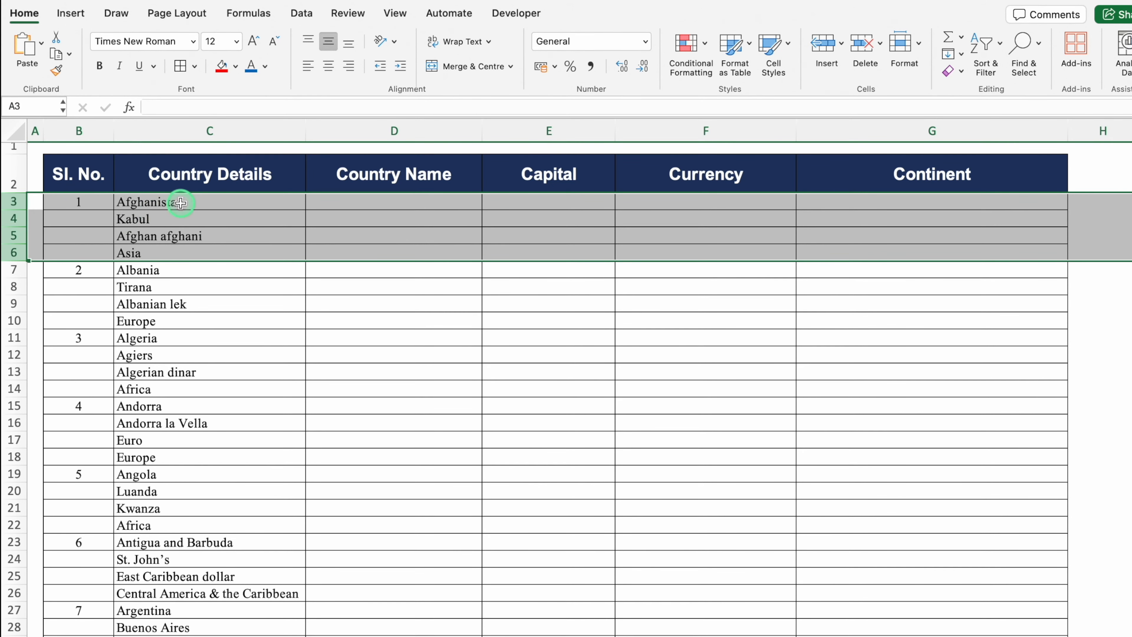
click(180, 203)
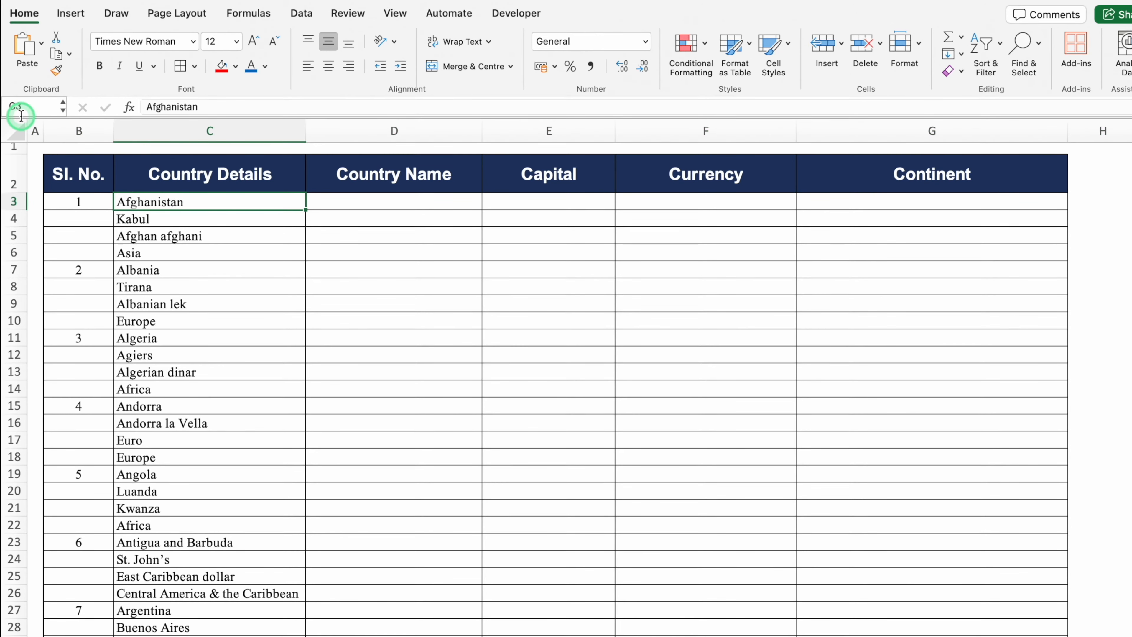
click(194, 219)
click(216, 236)
click(222, 253)
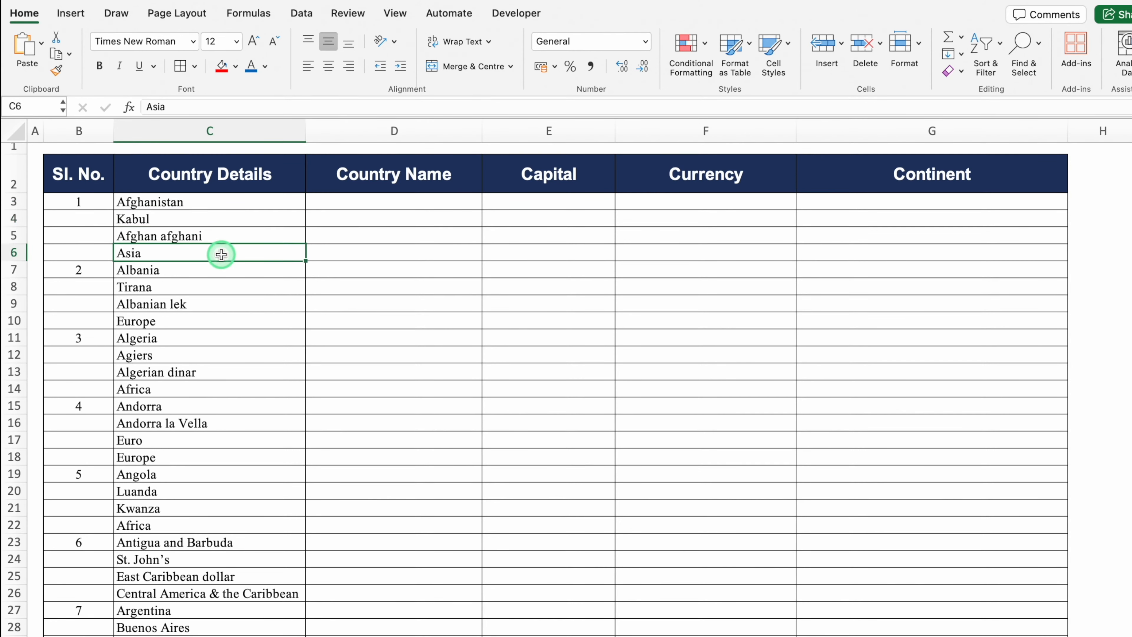
click(338, 203)
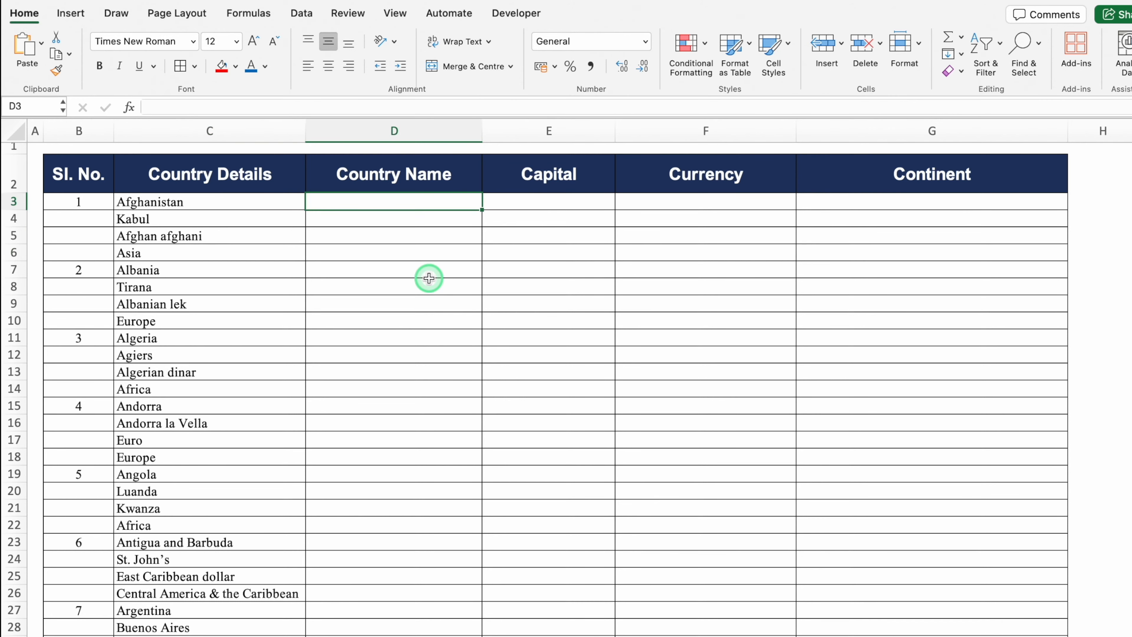
Enter C3 and C4 in D3:E3 and fill right so row 3 reads C3 to C6
text(C3)
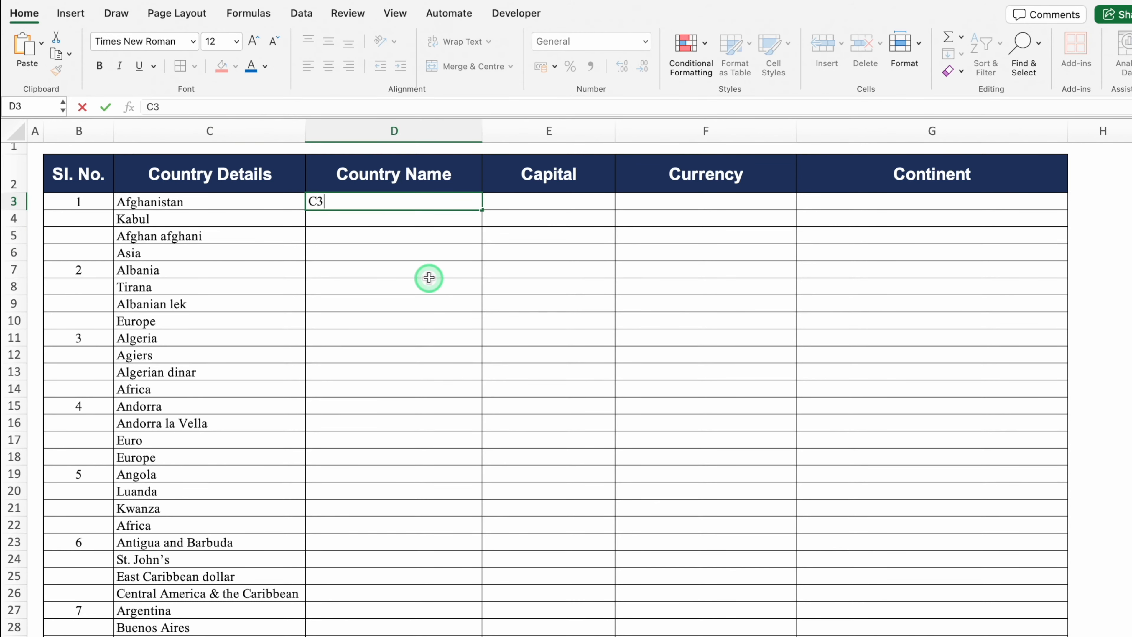
click(541, 199)
text(C4)
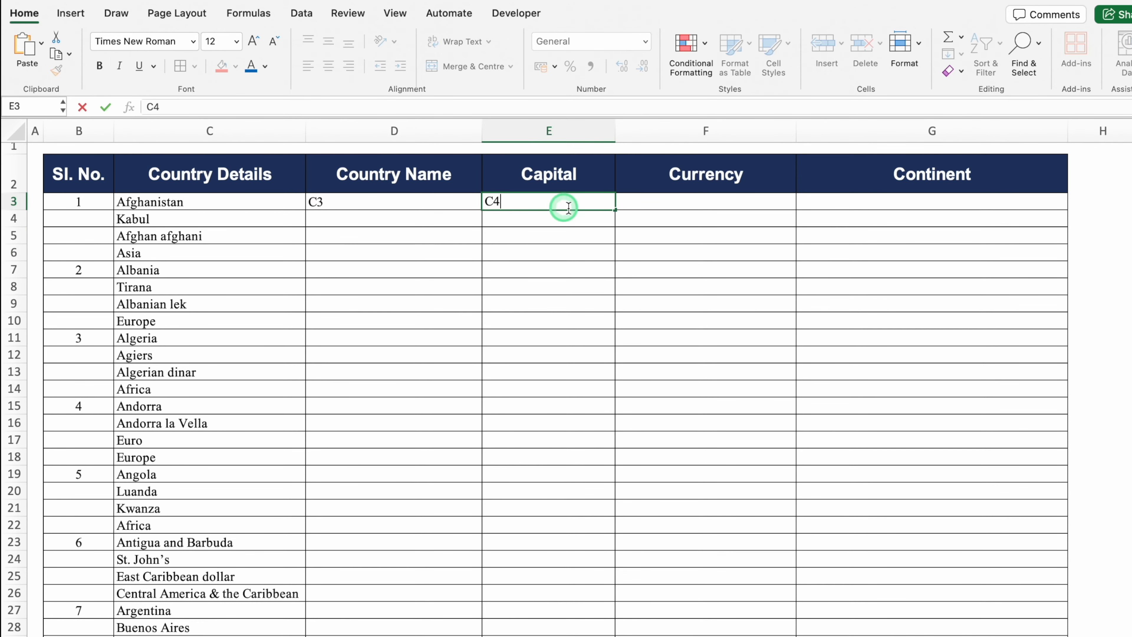
drag(615, 209, 940, 215)
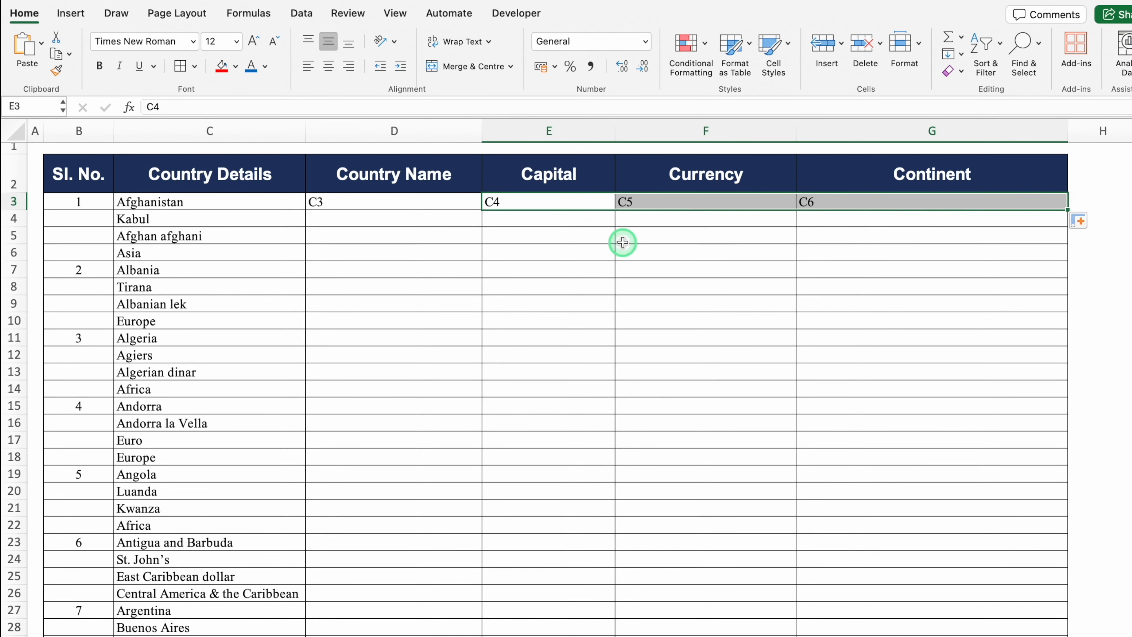
click(436, 207)
click(519, 204)
click(640, 204)
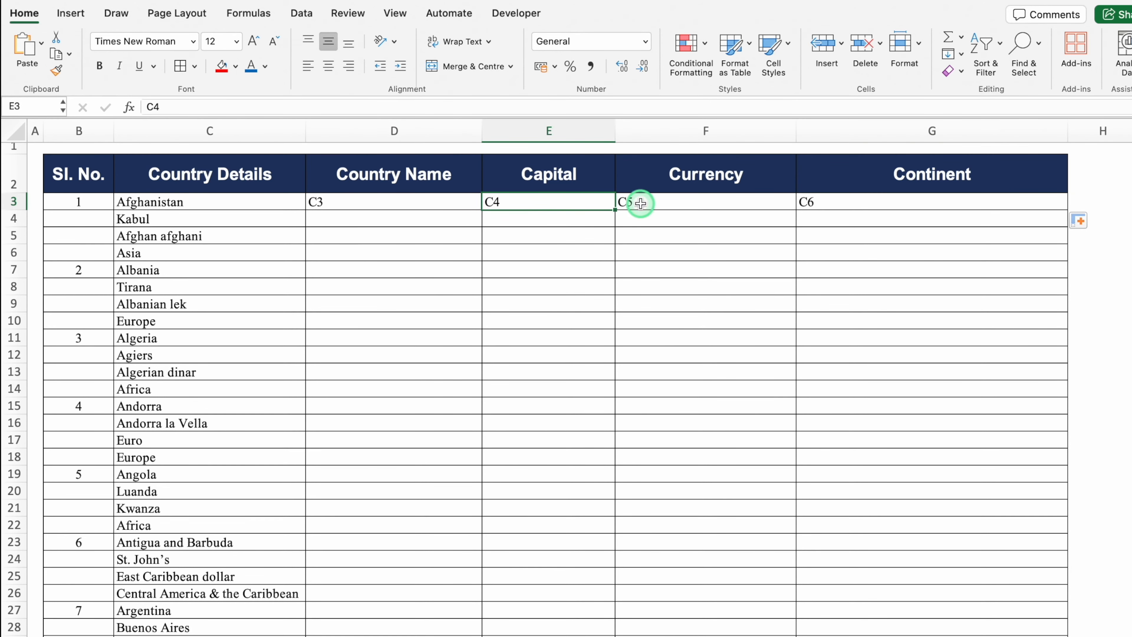
click(816, 204)
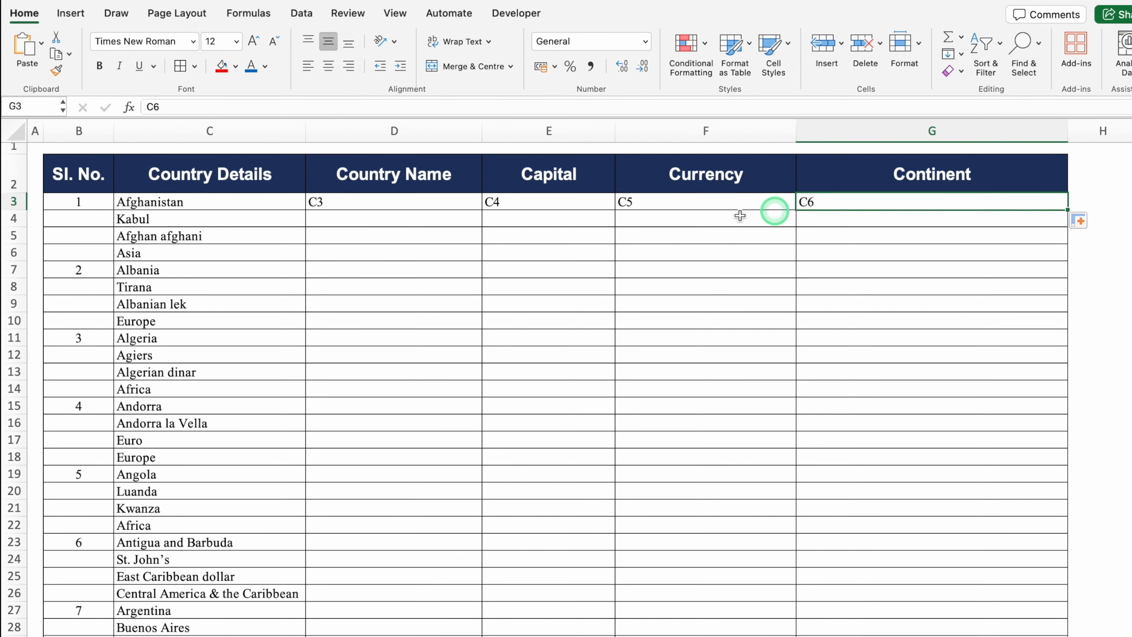
Enter C7 in D4, fill it right, then fill D3:G4 down through row 18
click(199, 269)
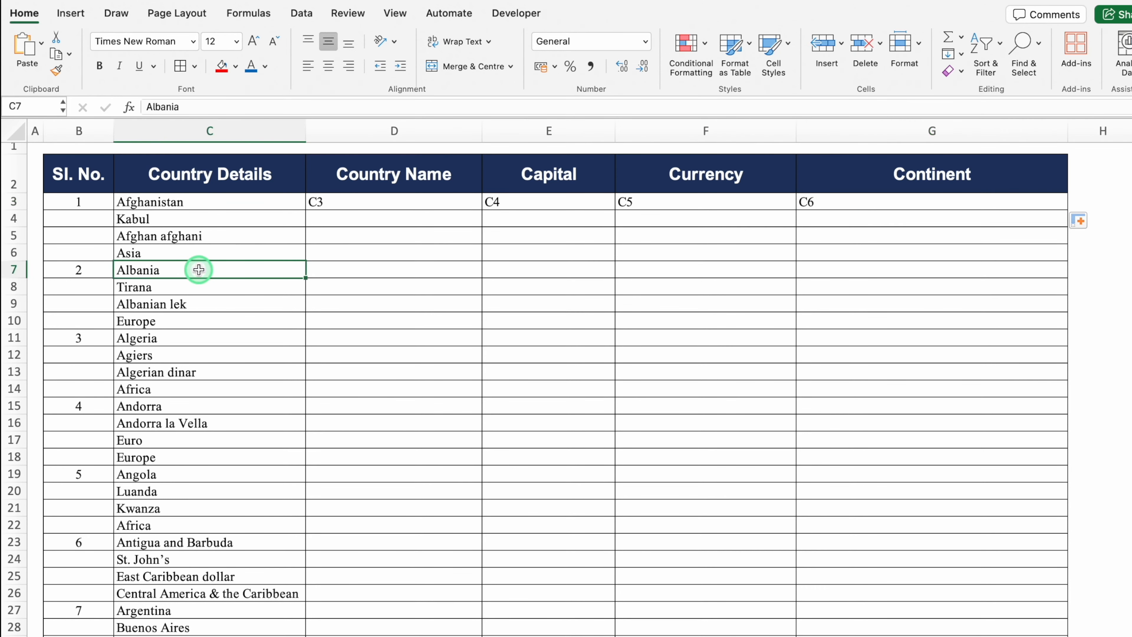
click(202, 286)
click(211, 302)
click(212, 320)
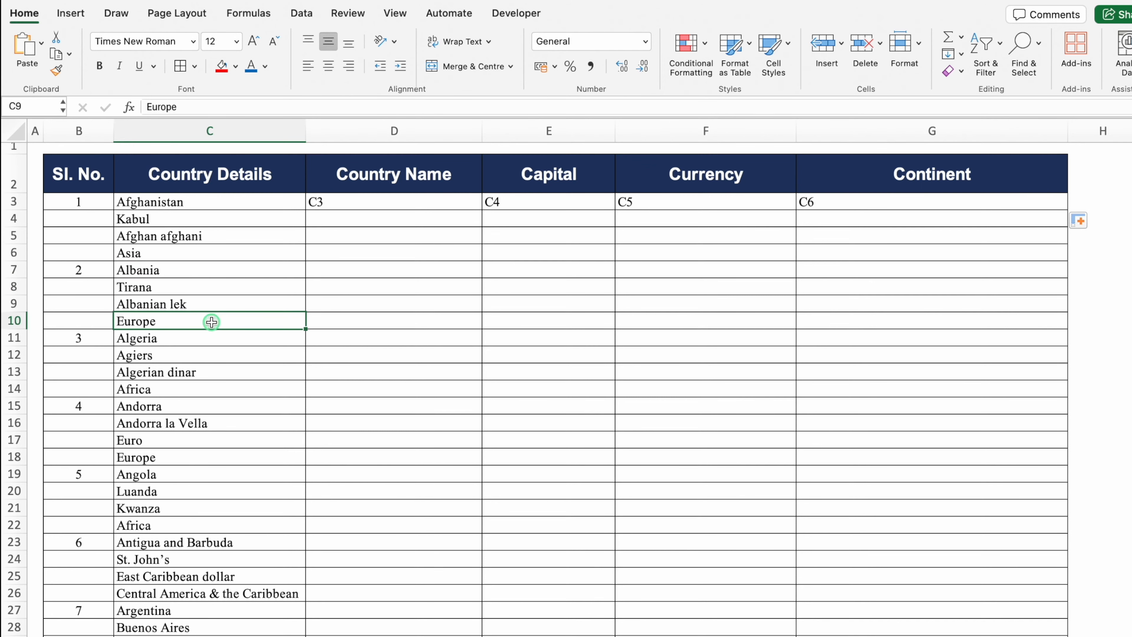
click(355, 218)
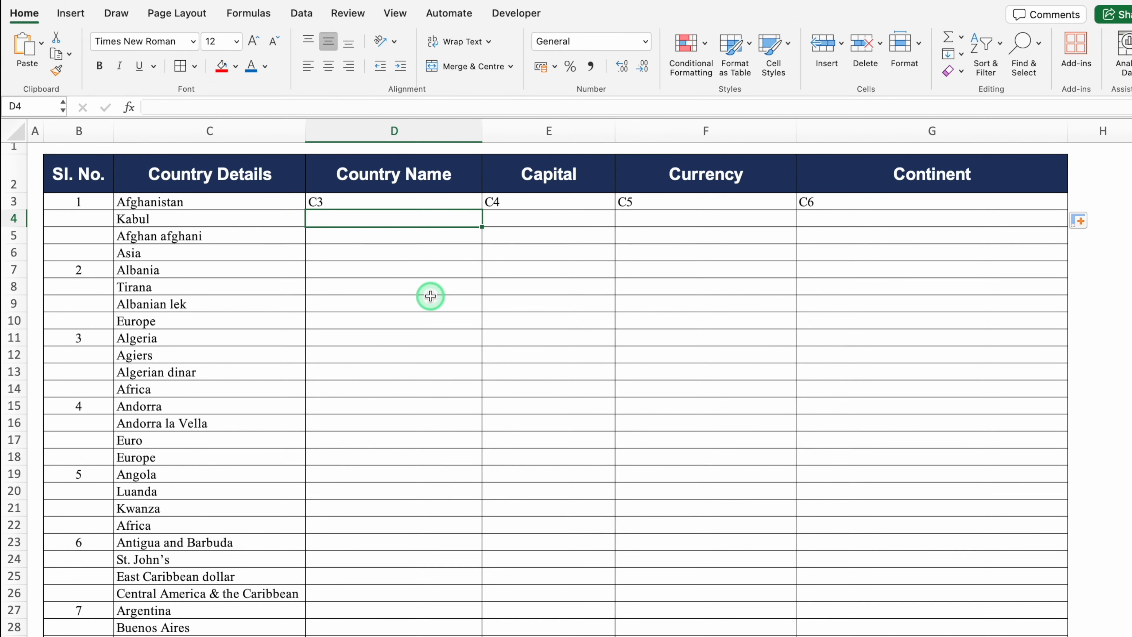
text(C7)
key(Return)
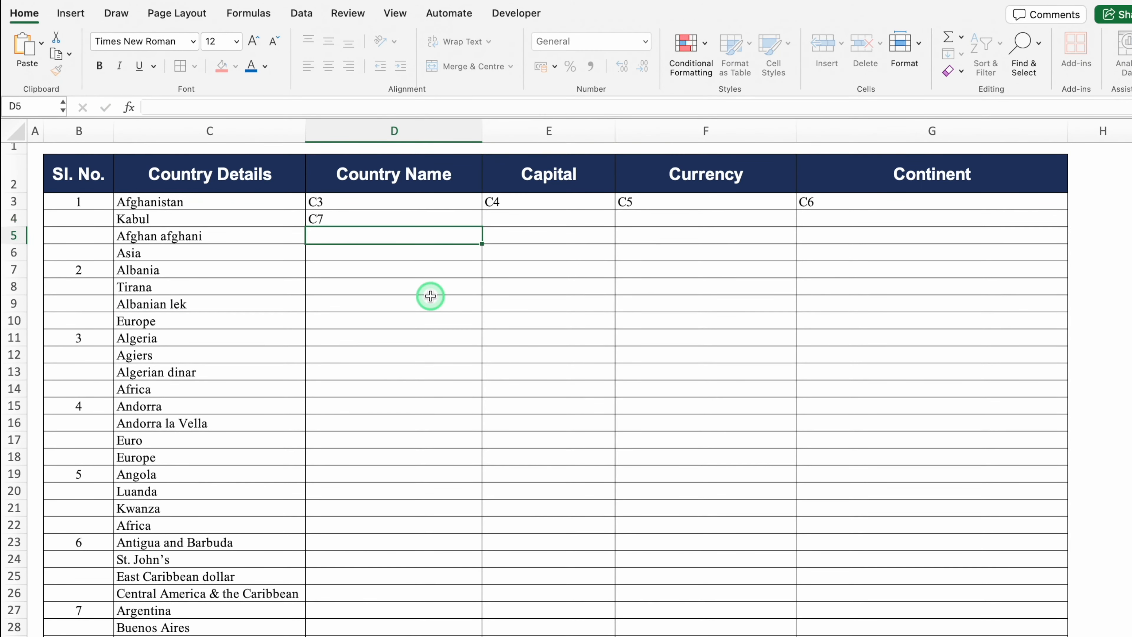
click(417, 215)
drag(483, 226, 945, 234)
drag(468, 203, 1065, 463)
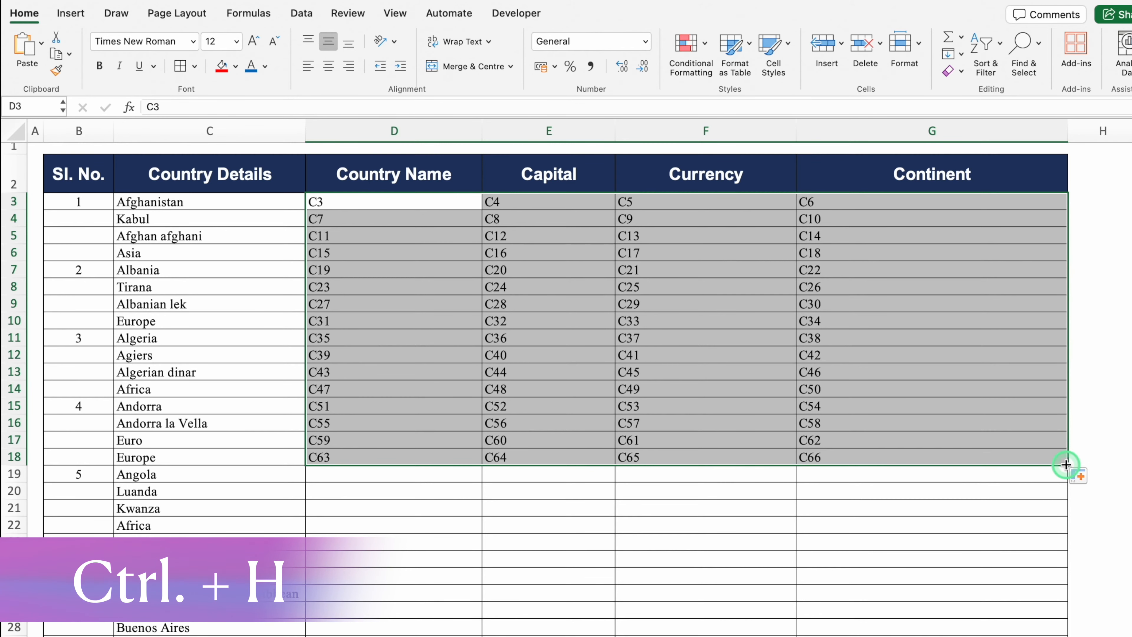
key(ctrl+h)
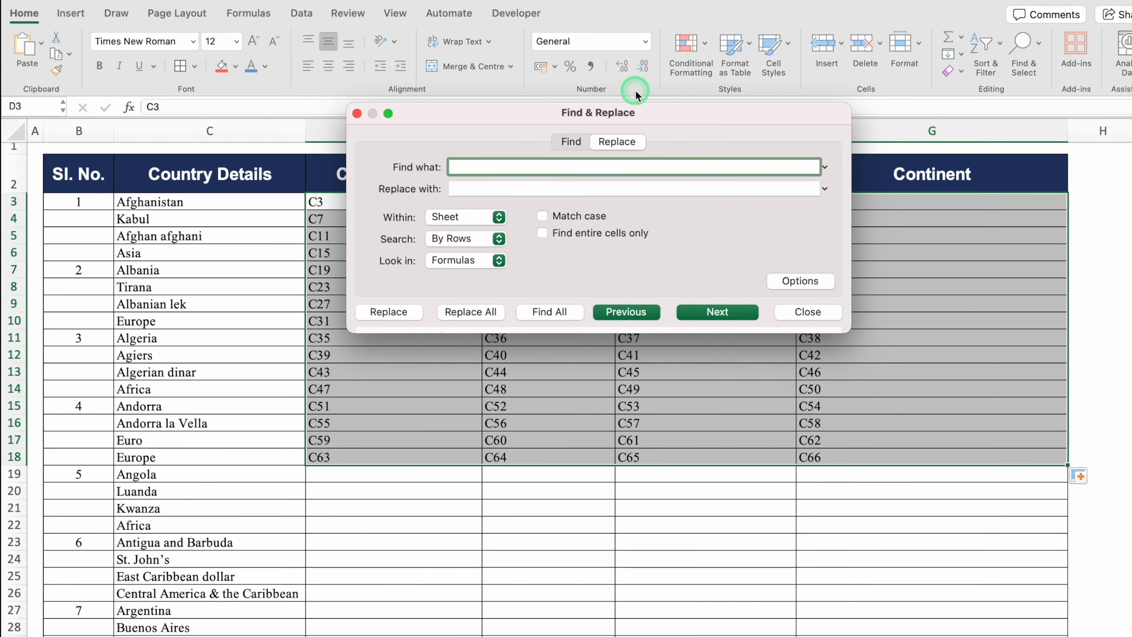
Replace all 'C' with '=C' in the references, creating 64 live formulas
click(513, 164)
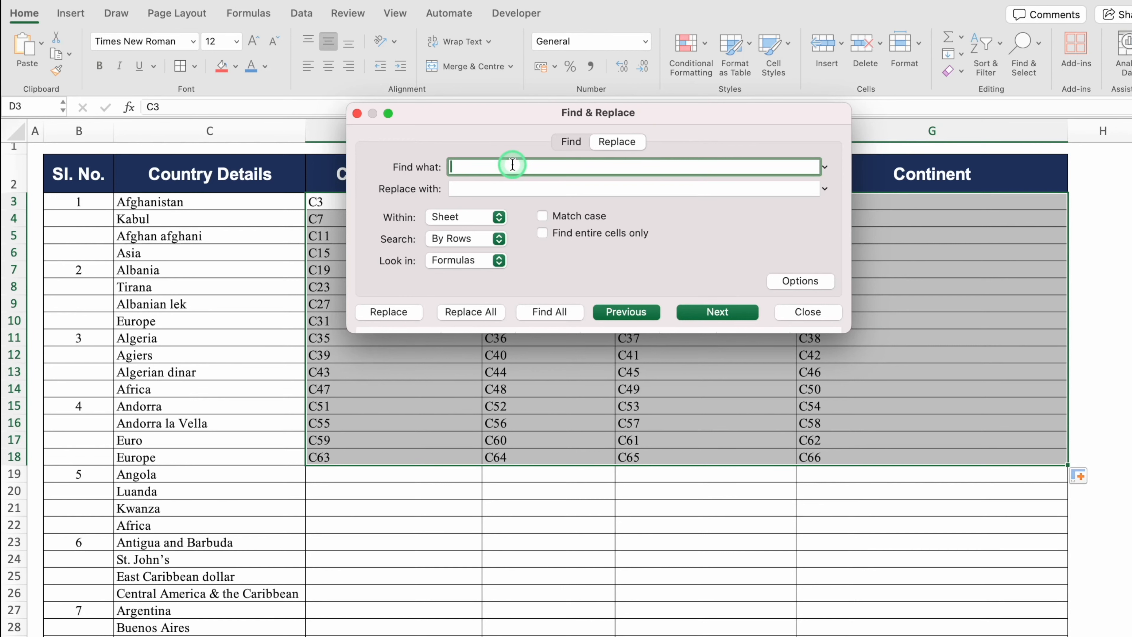
text(C)
click(491, 188)
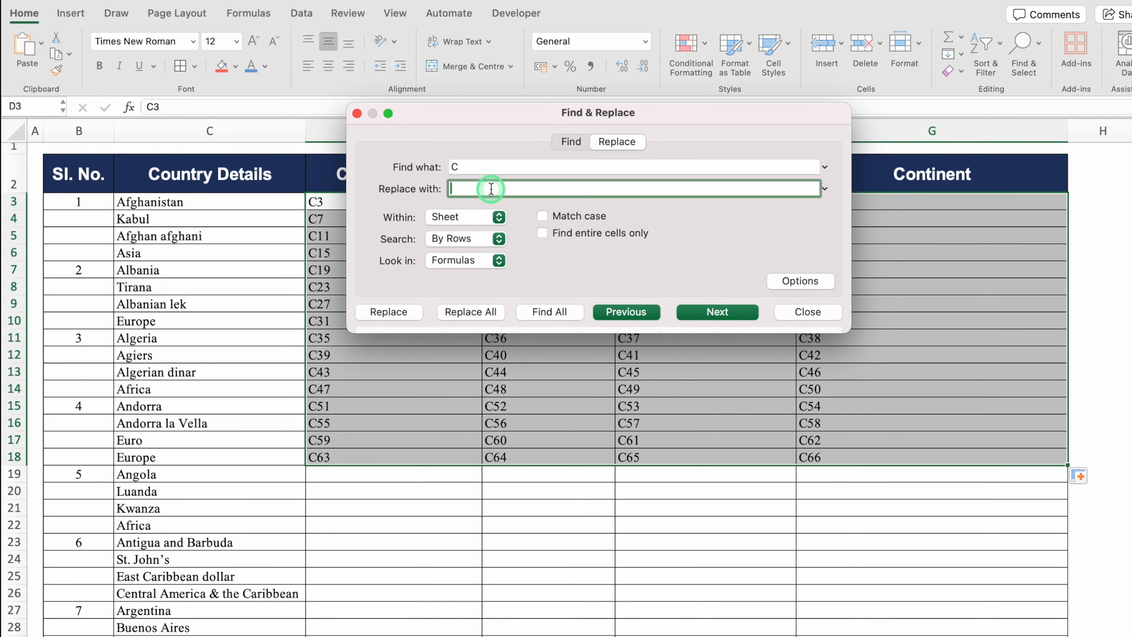
text(=C)
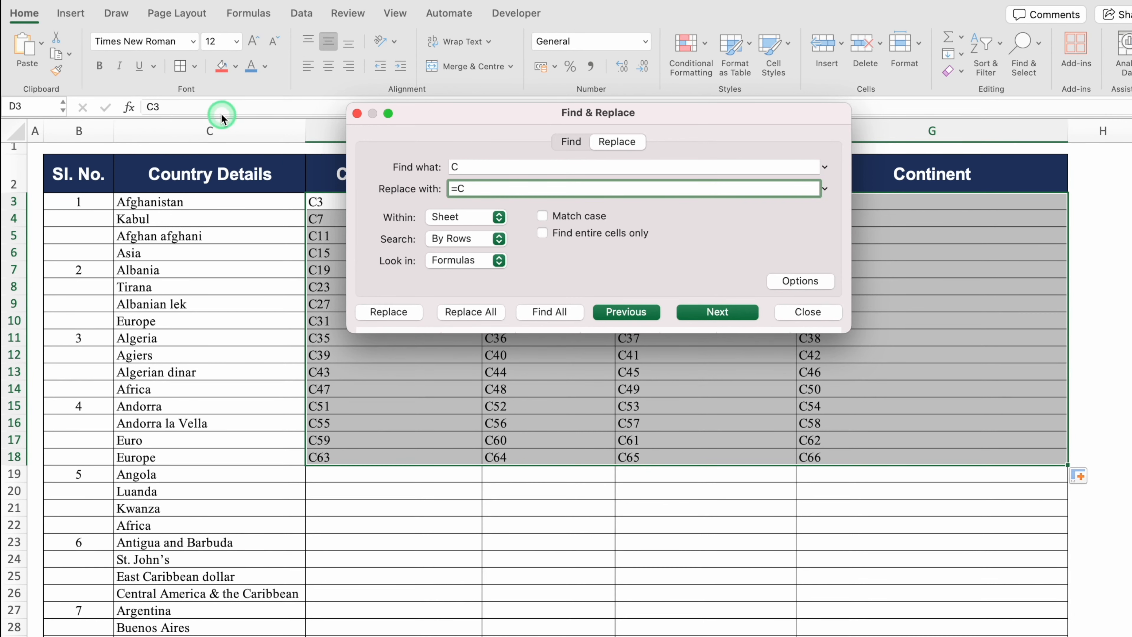
click(218, 128)
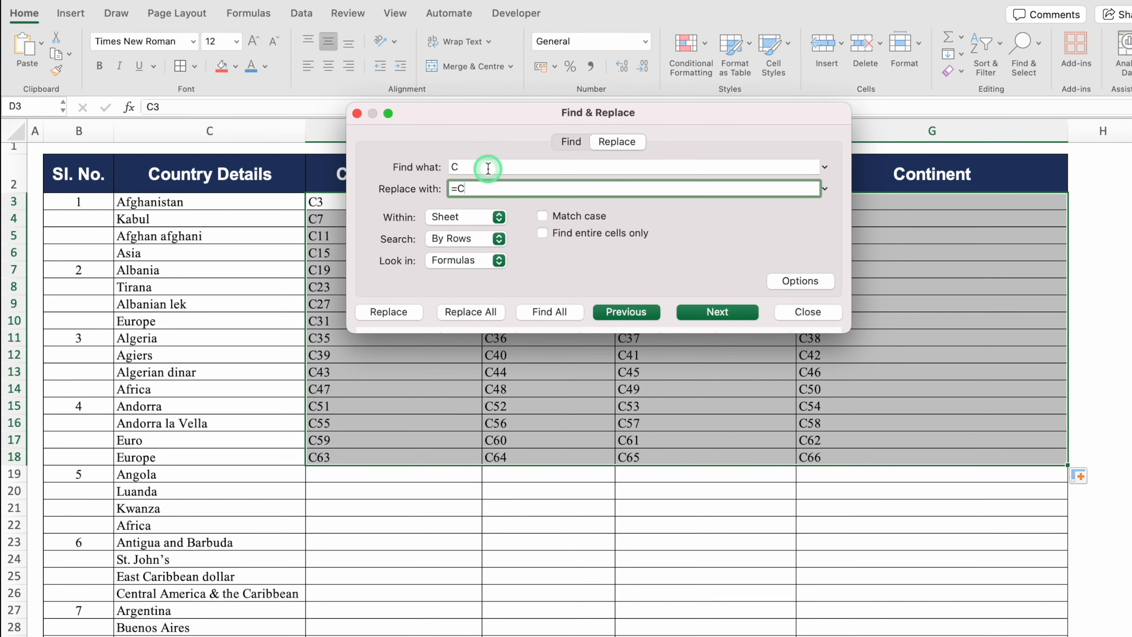
click(193, 126)
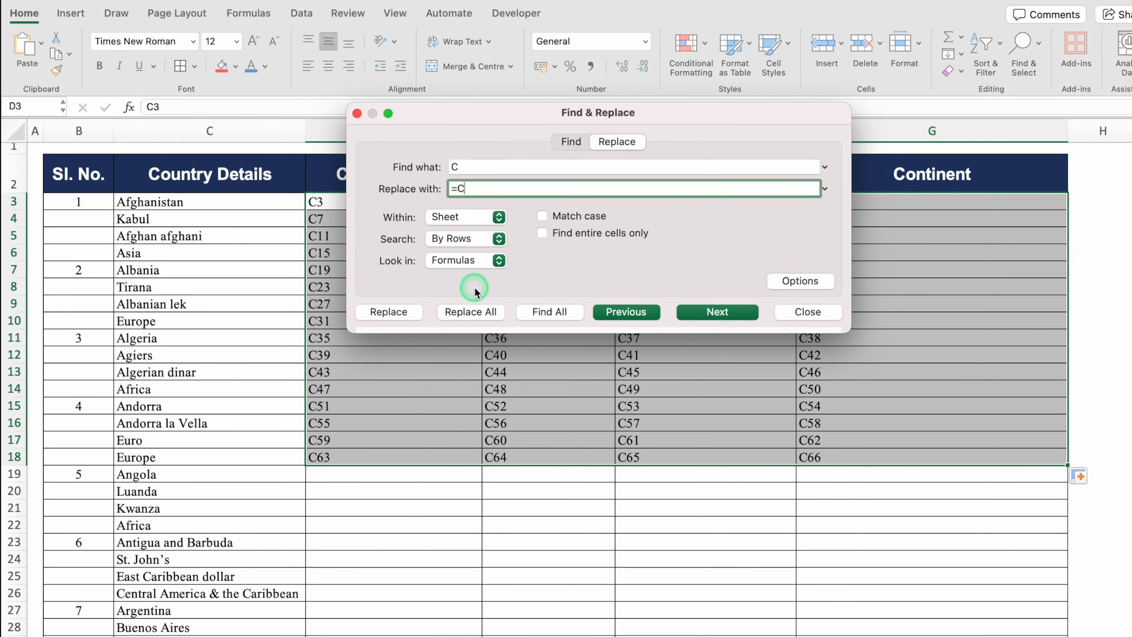
click(477, 315)
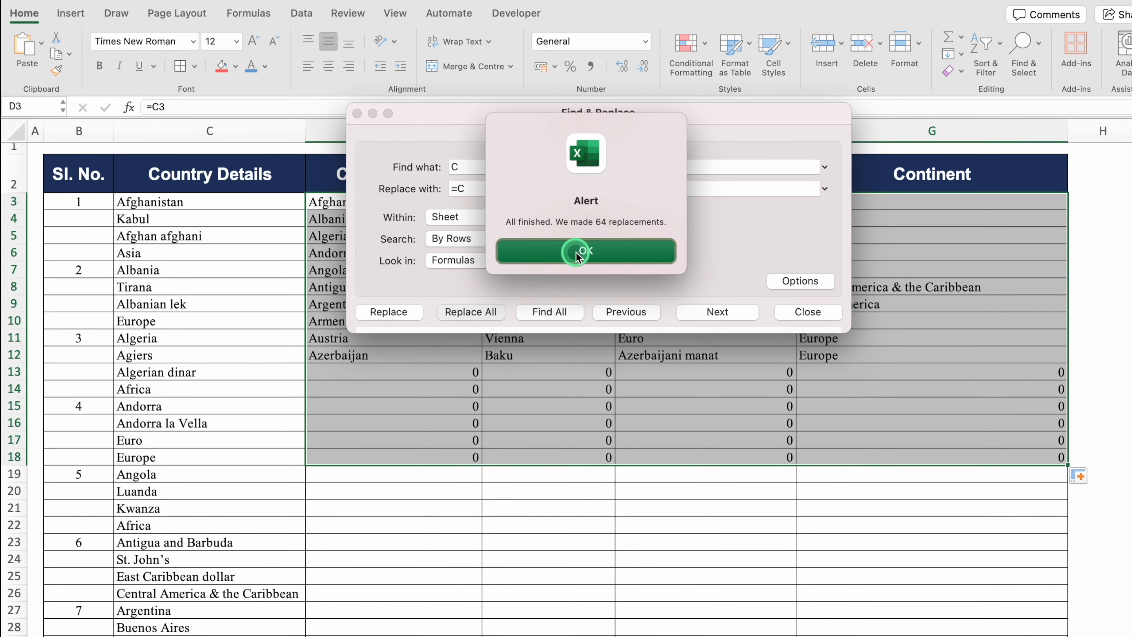
click(635, 253)
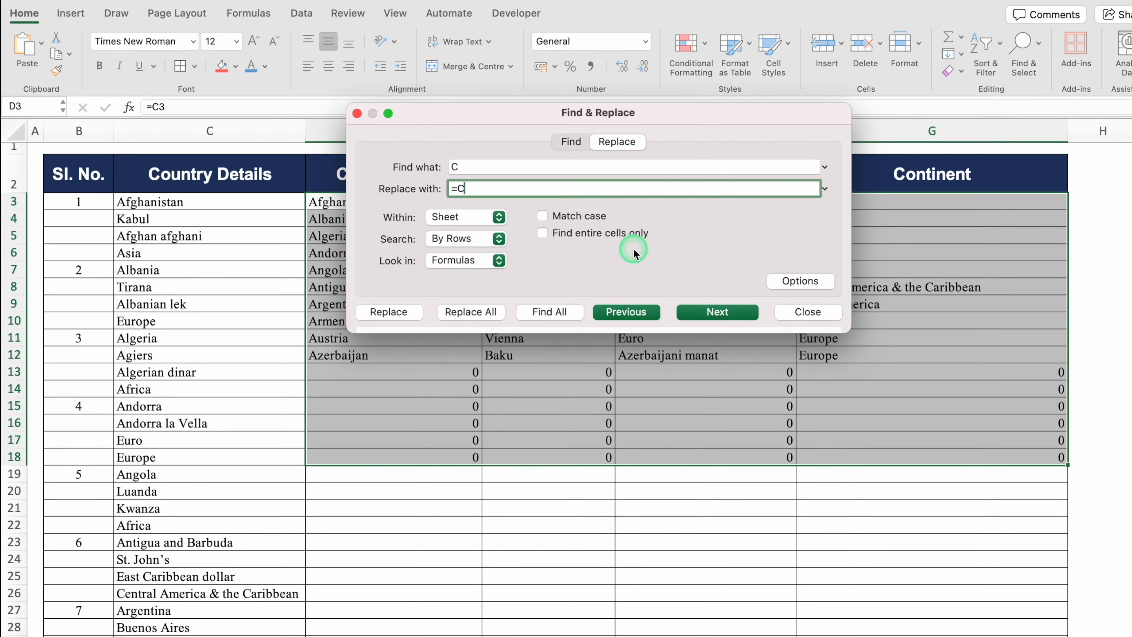
click(821, 312)
Test the formulas by clearing column C's country details, then undo to restore them
click(595, 388)
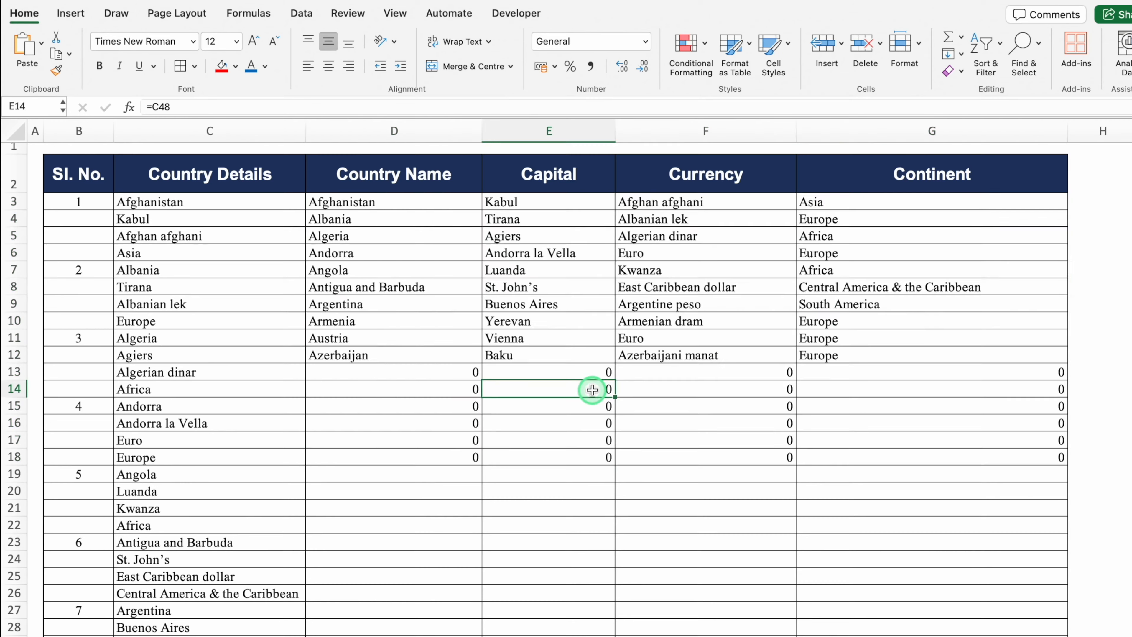
click(395, 207)
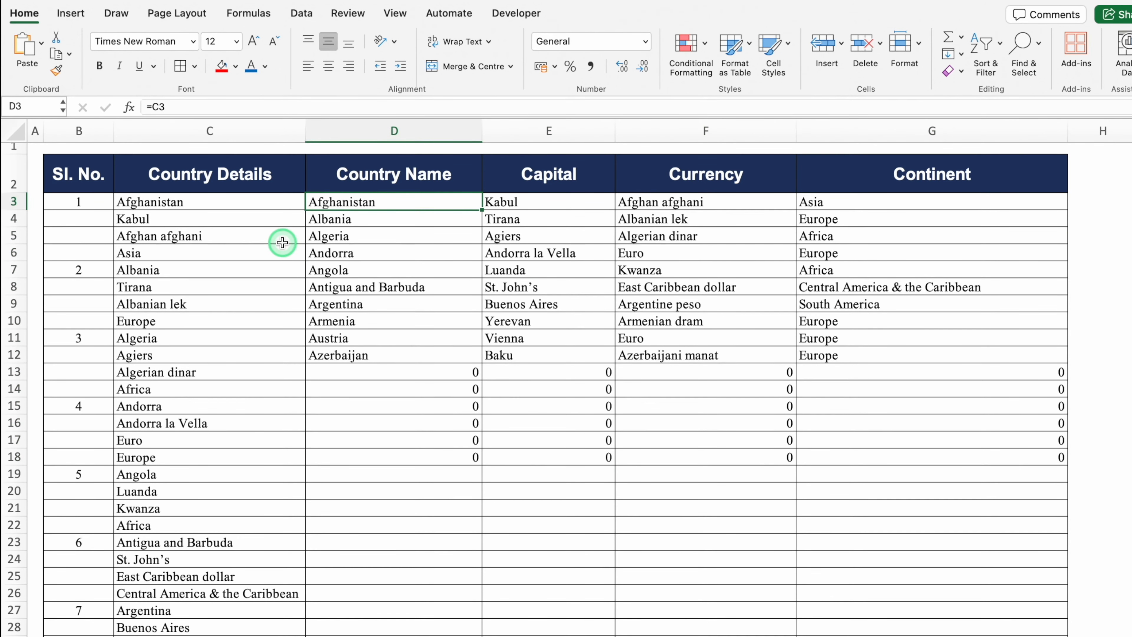
drag(215, 203, 228, 530)
key(Delete)
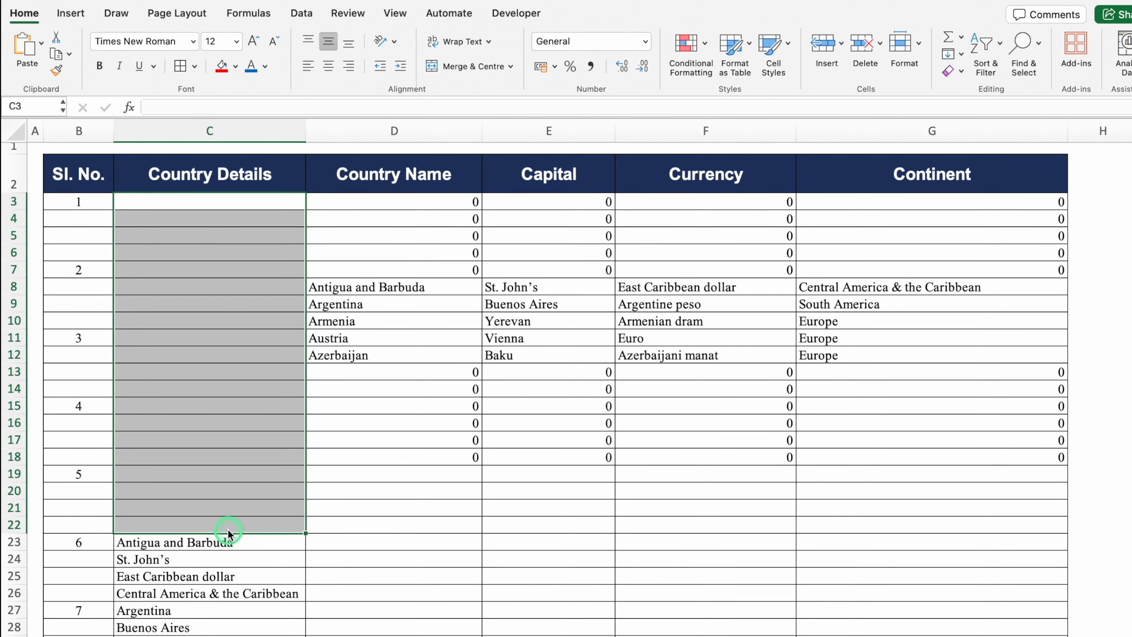
key(ctrl+z)
Copy the lookup results from D3 onward and paste them back as plain values
drag(392, 202, 960, 458)
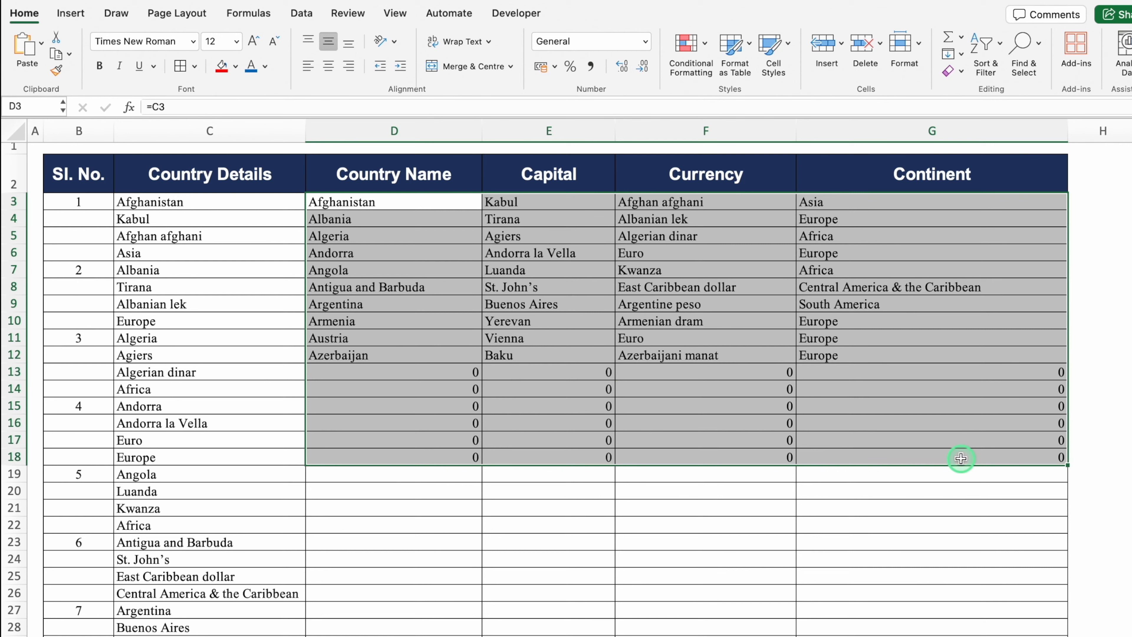
key(ctrl+c)
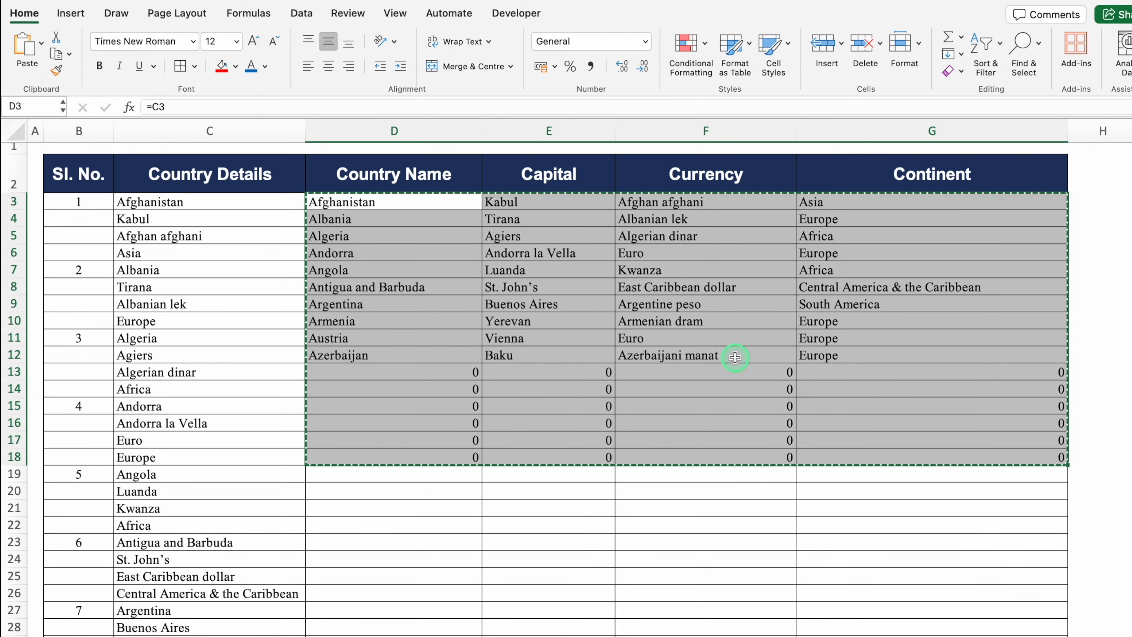
click(389, 200)
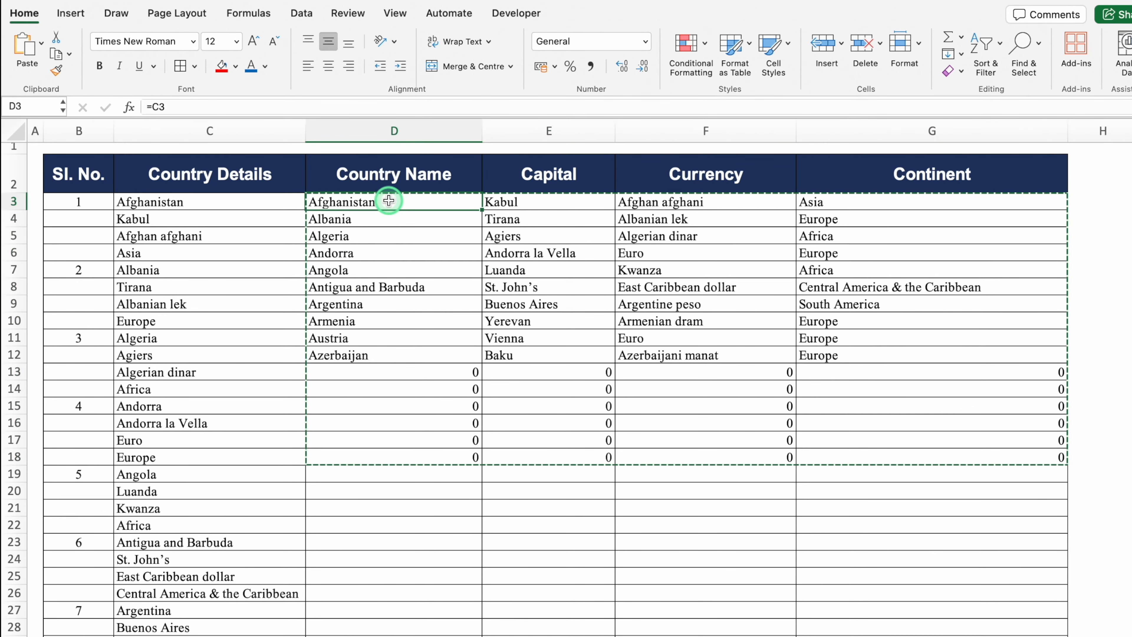
right_click(391, 203)
mouse_move(491, 263)
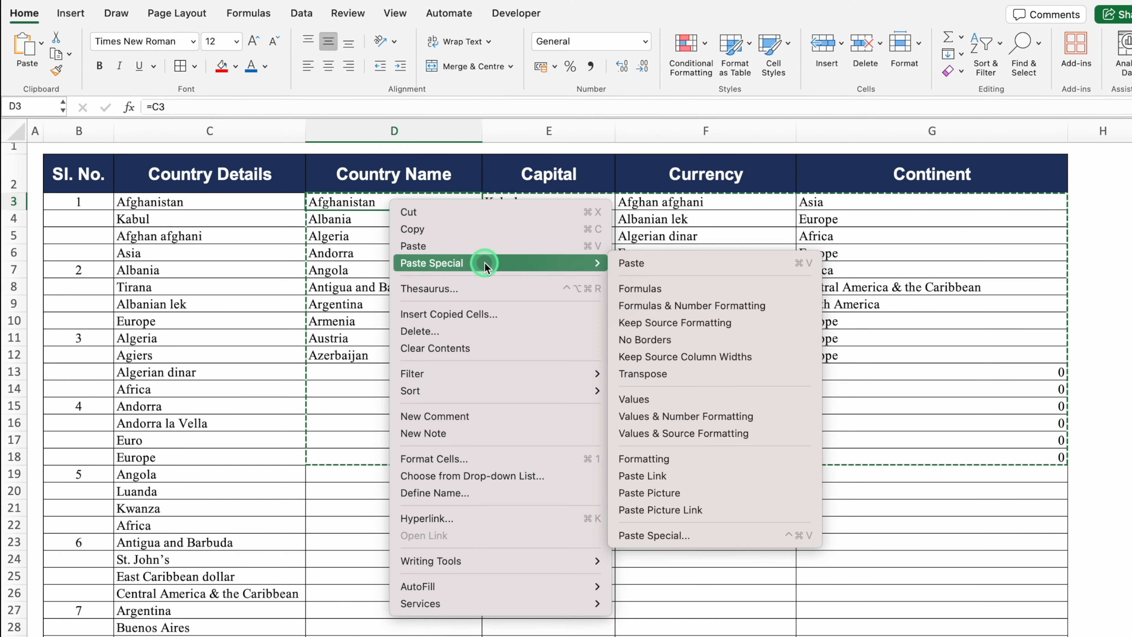
click(675, 398)
Delete the leftover zeros in rows 13–18
click(443, 371)
drag(443, 371, 932, 460)
key(Delete)
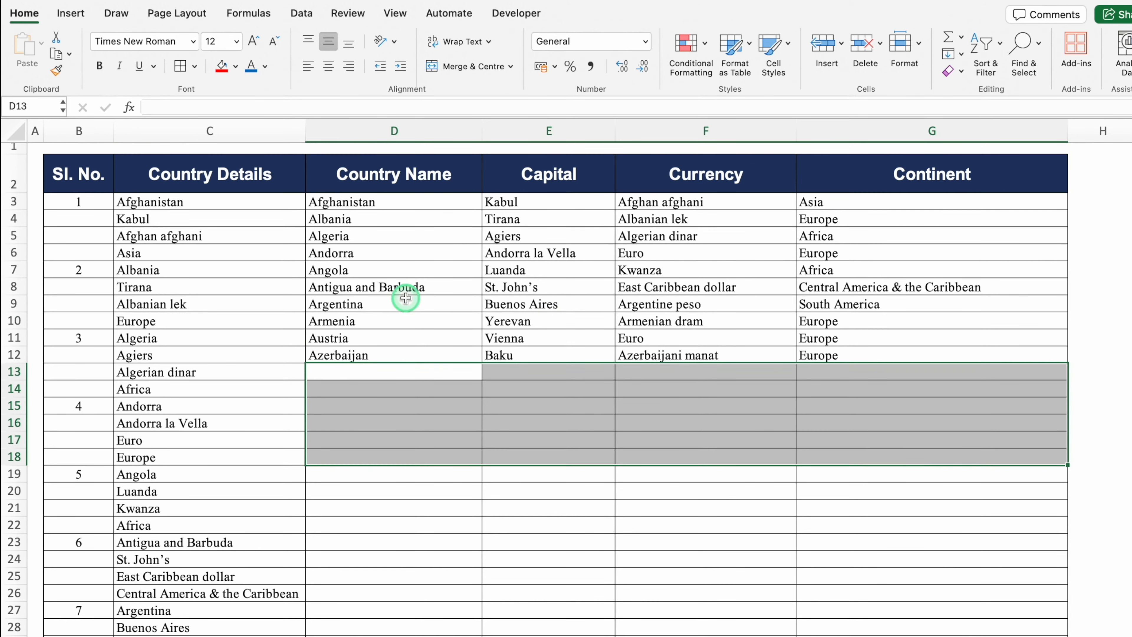
Clear the original country details in column C, then undo to bring them back
drag(212, 202, 219, 604)
key(Delete)
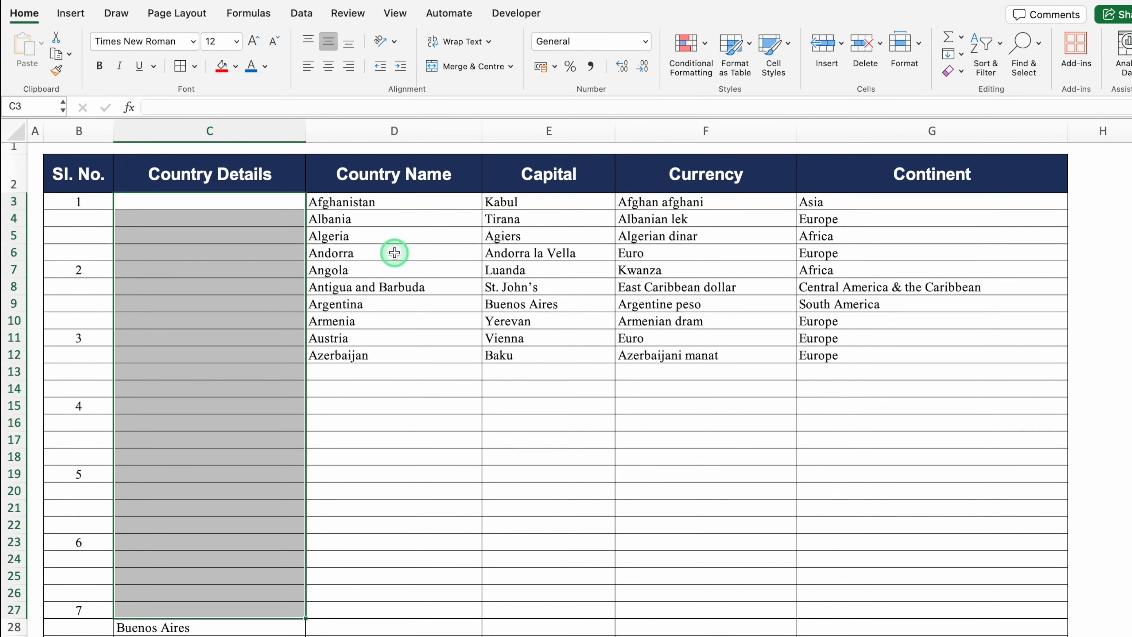
key(super+z)
click(389, 297)
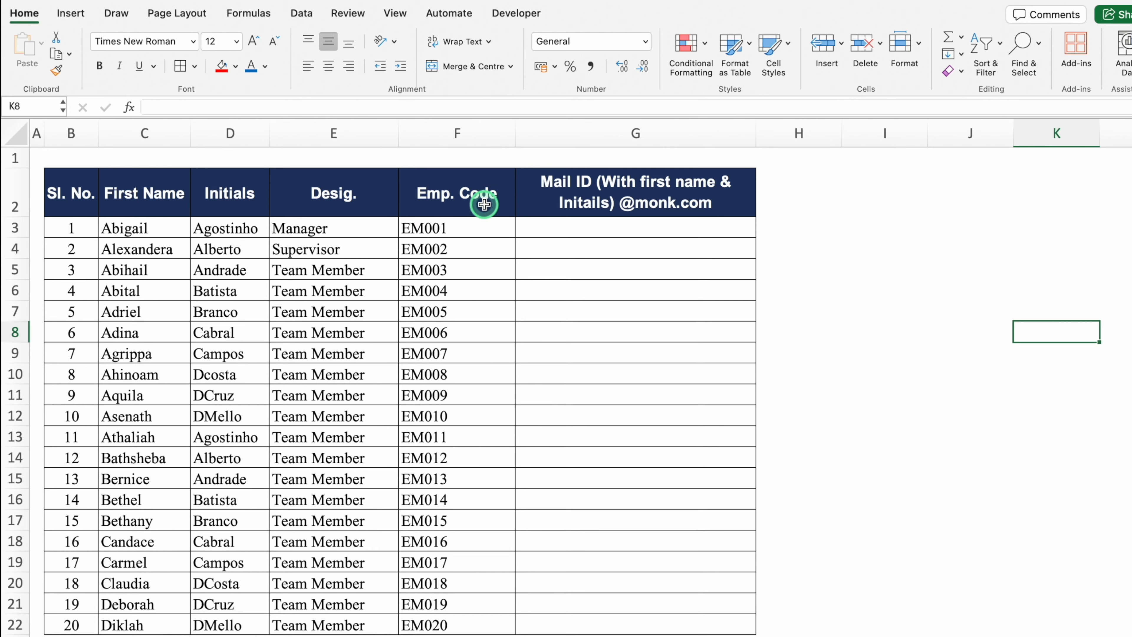
Copy the first employee's first name from column C into Mail ID cell G3
click(582, 229)
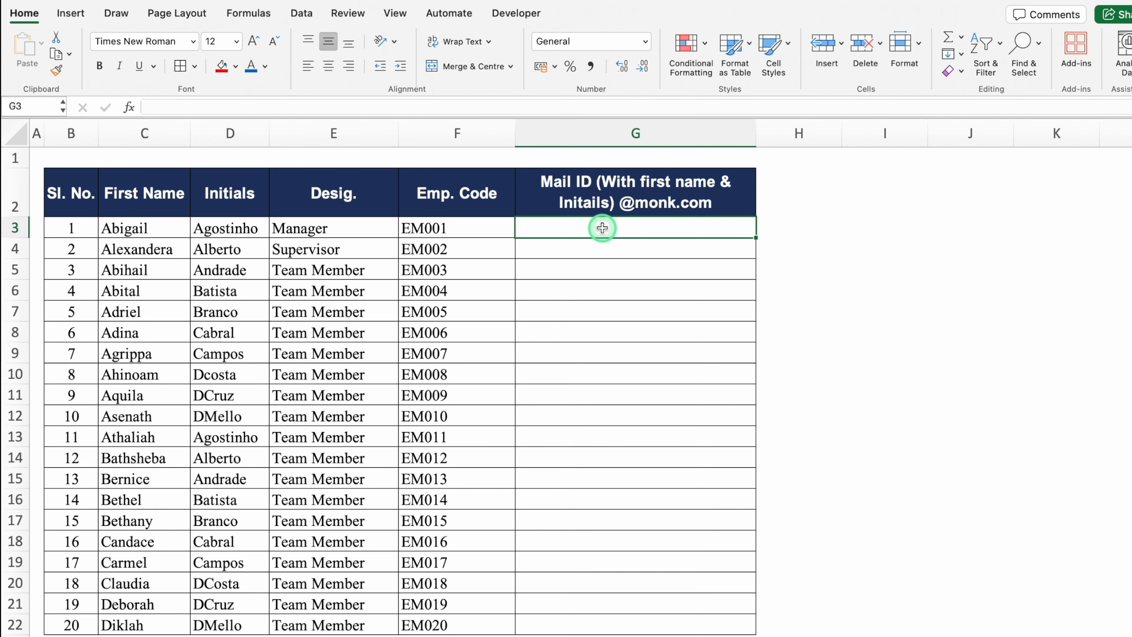
click(157, 225)
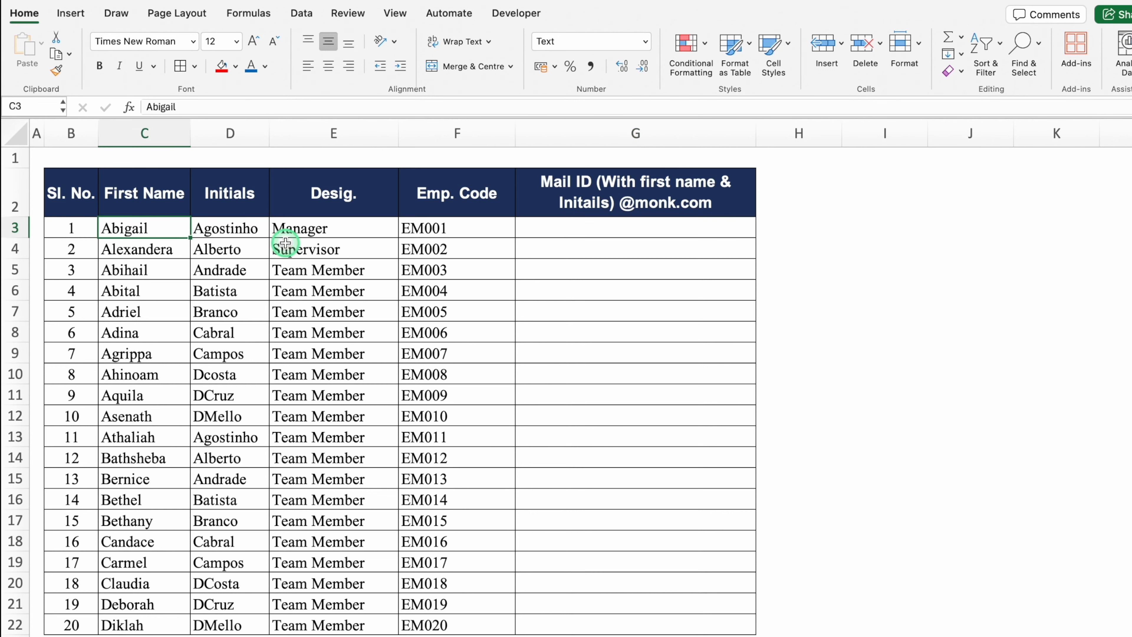
key(super+c)
click(565, 224)
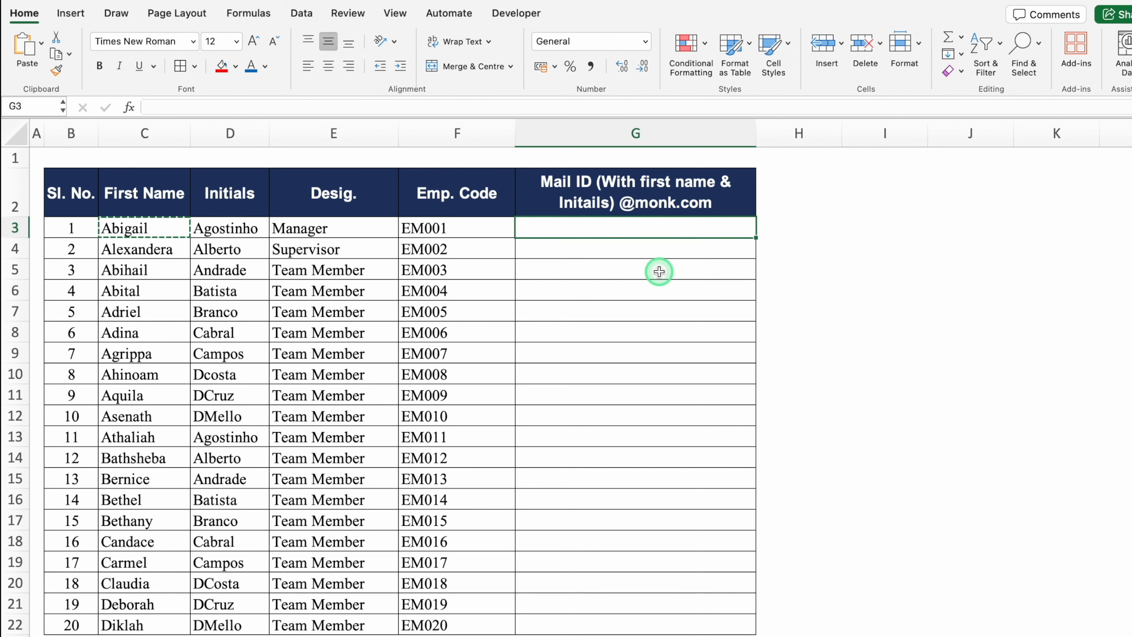
key(super+v)
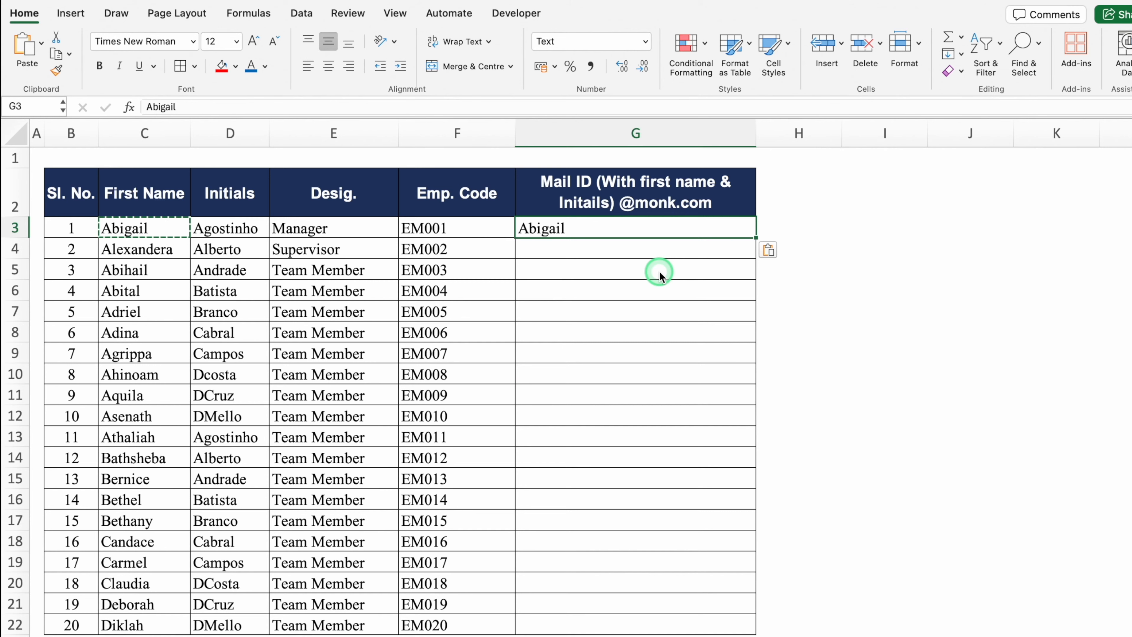
double_click(533, 231)
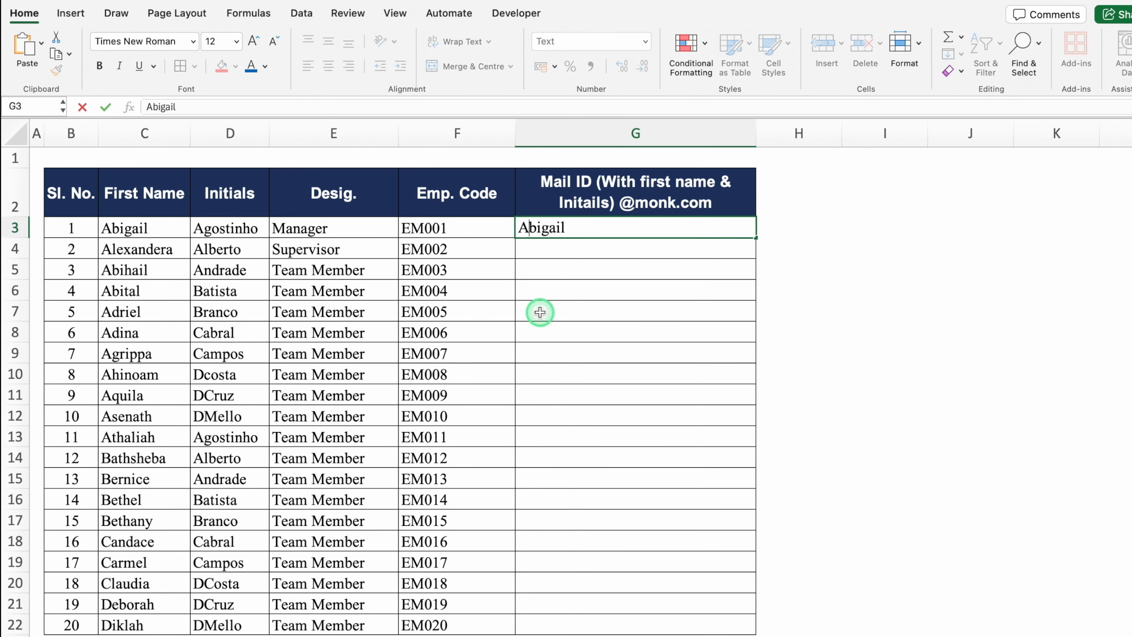
key(BackSpace)
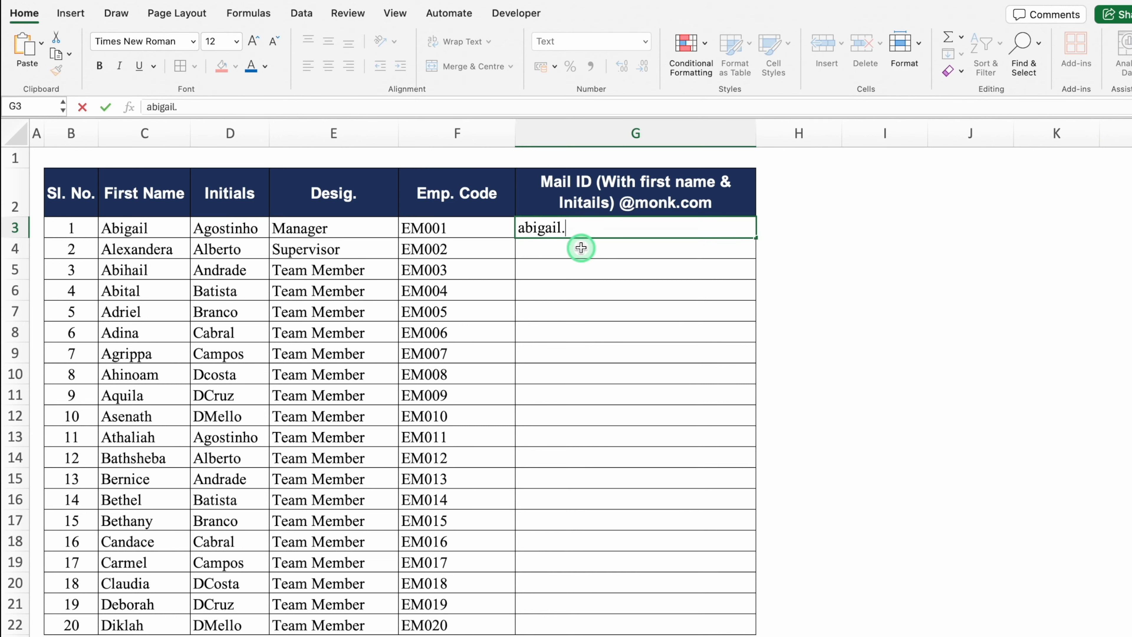
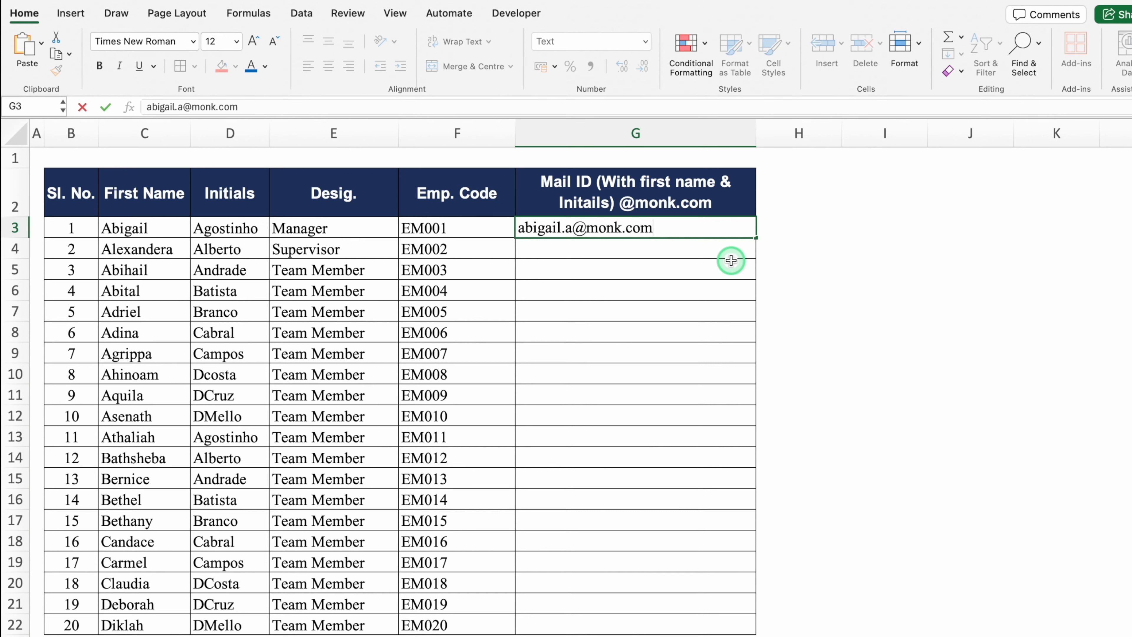
key(Return)
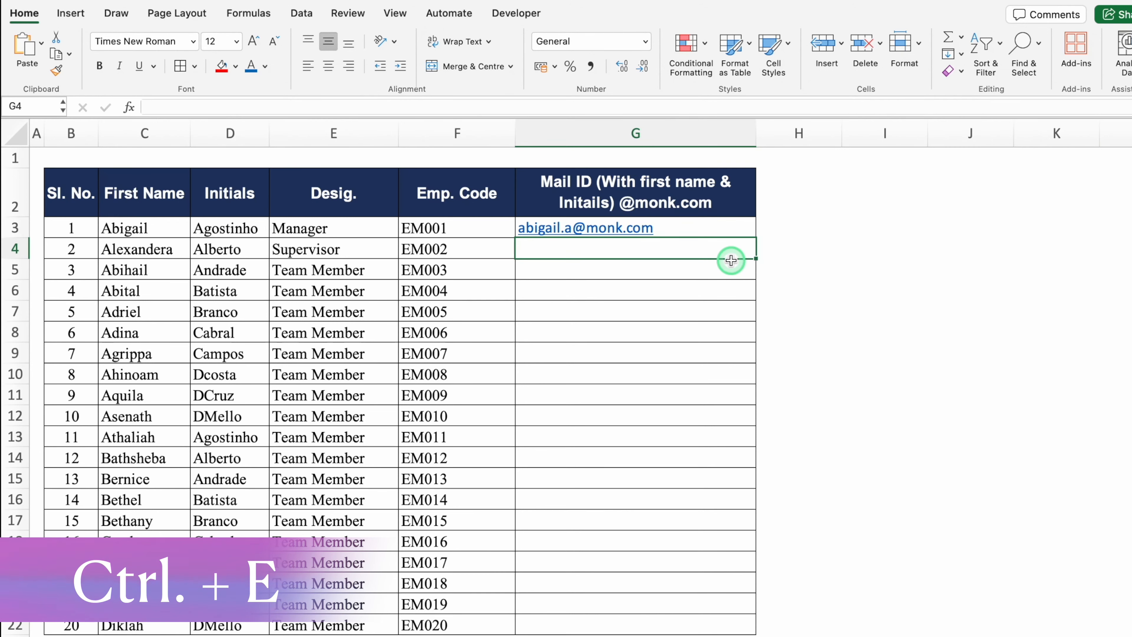
Flash Fill (Ctrl+E) the Mail IDs down G3:G22 for all 20 employees
key(ctrl+e)
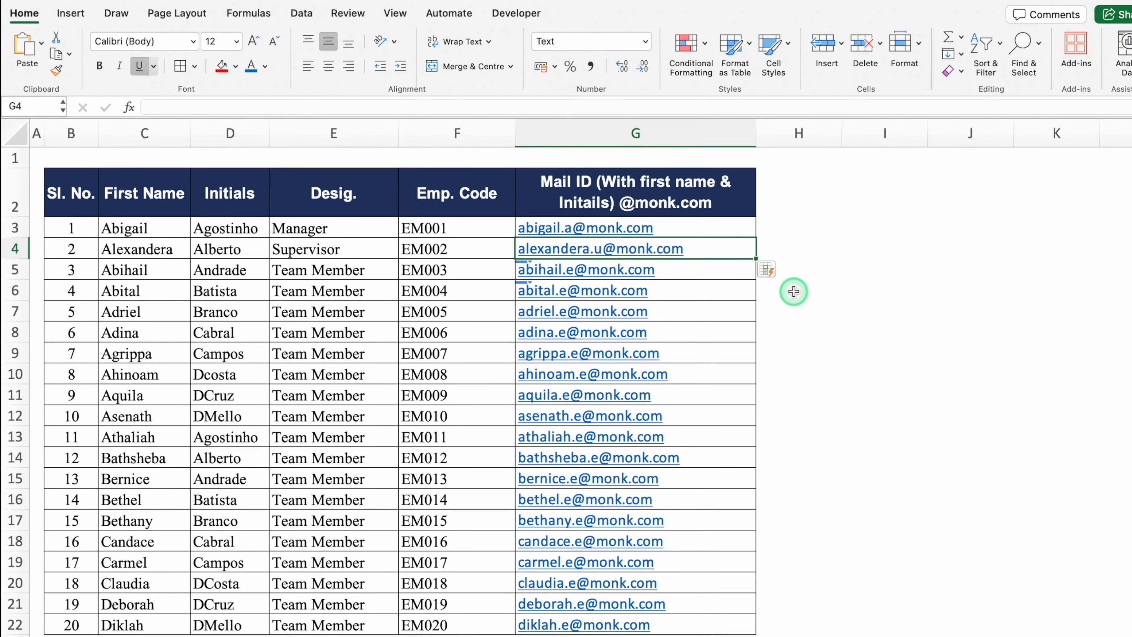
click(797, 315)
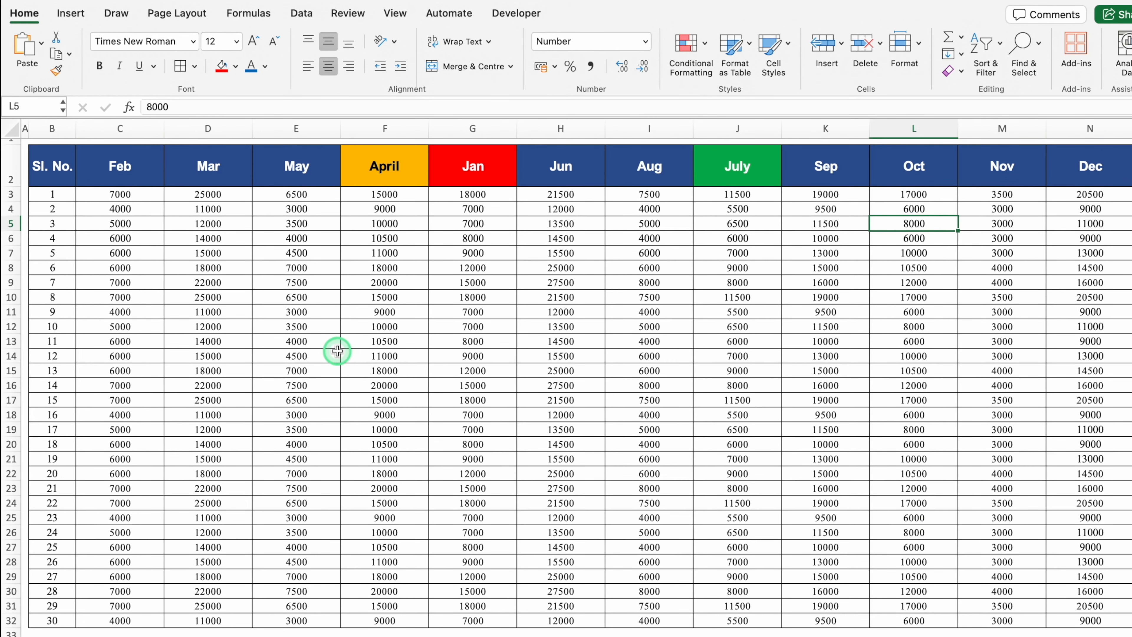
click(130, 171)
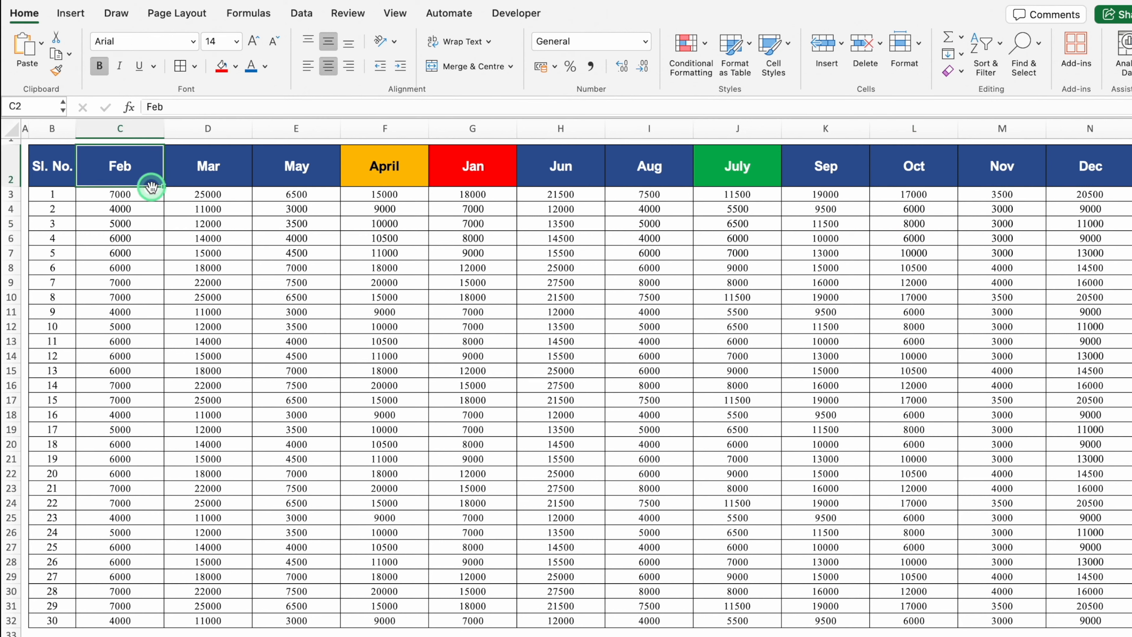
click(480, 165)
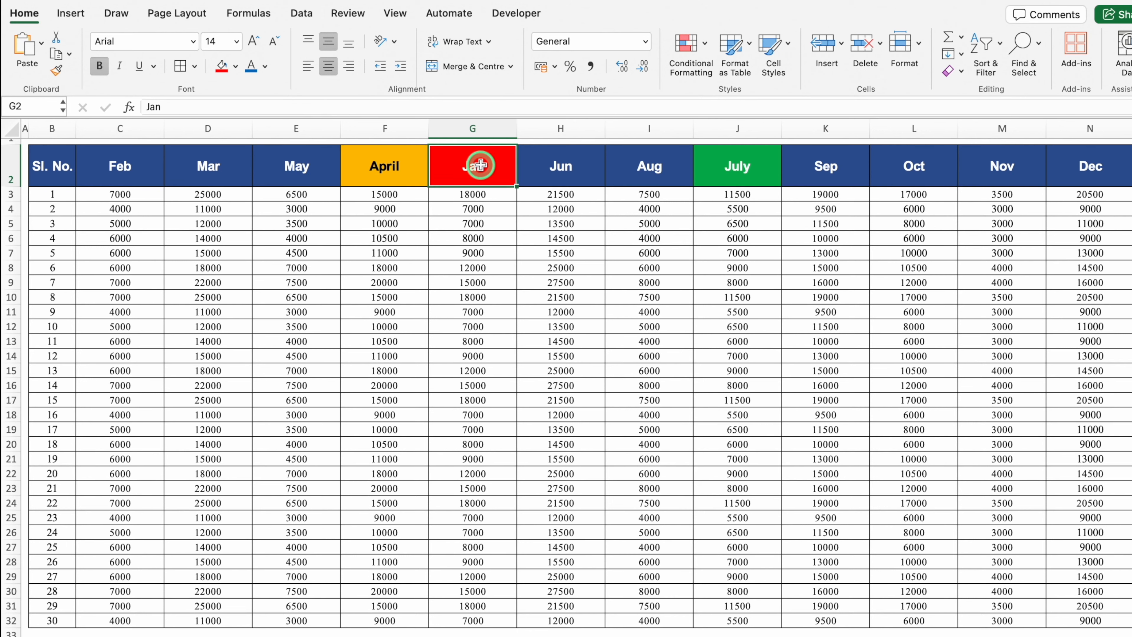
click(747, 166)
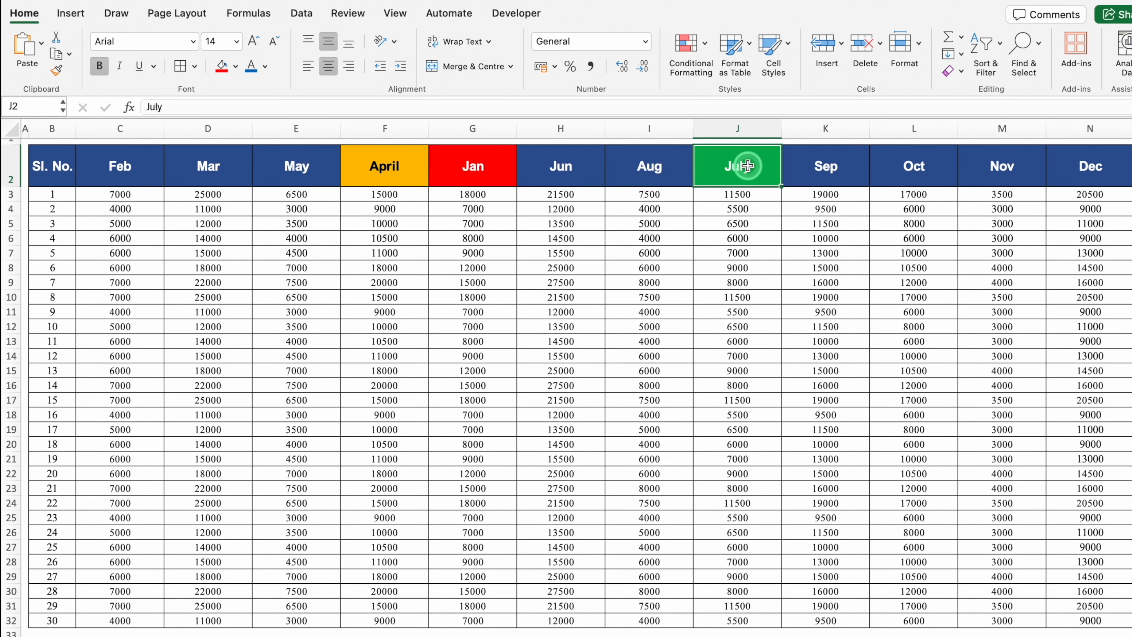
click(638, 167)
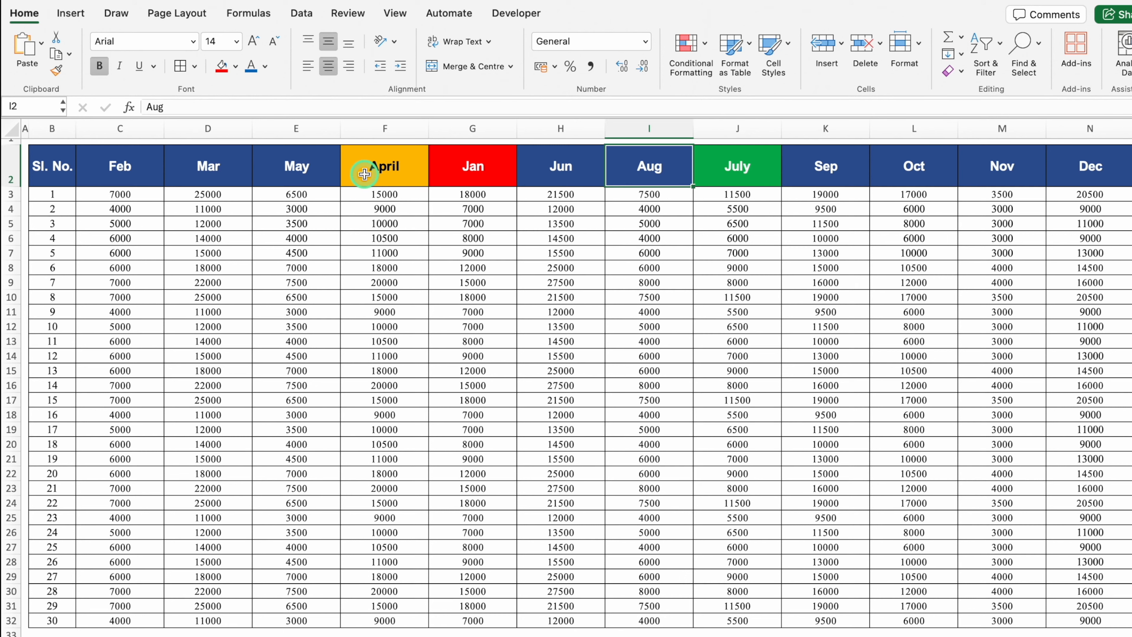
drag(472, 178, 479, 607)
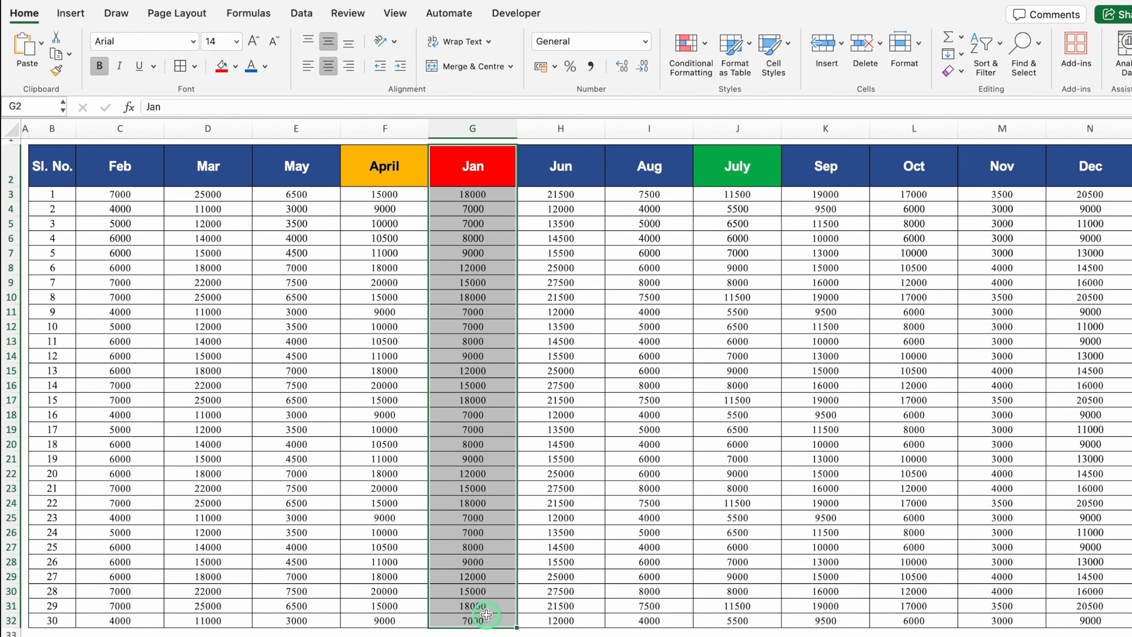
click(468, 159)
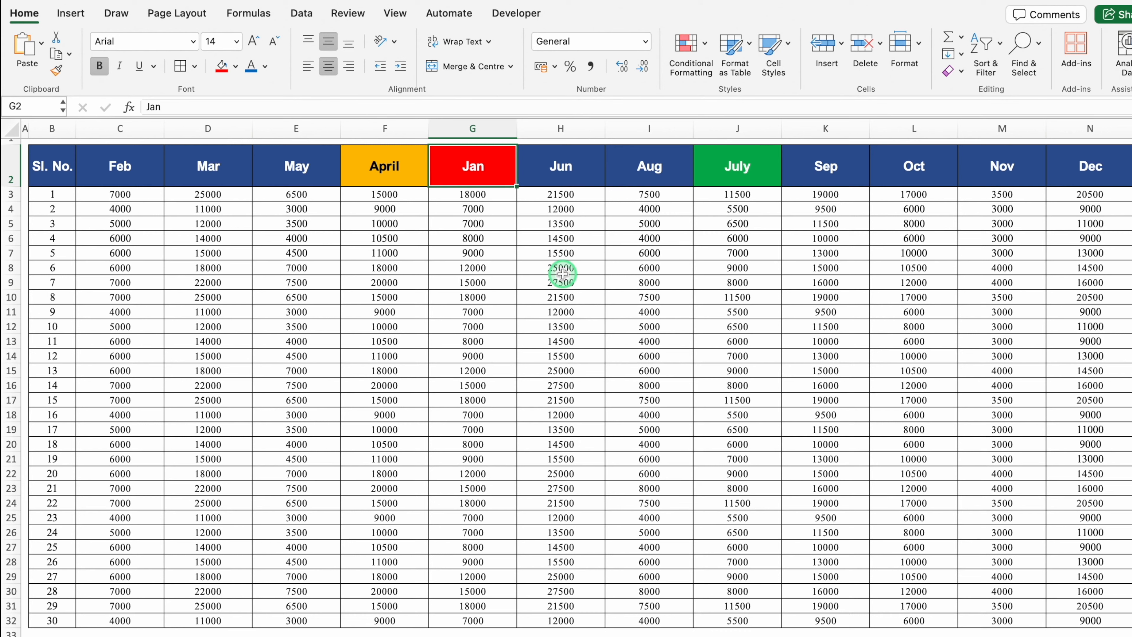
key(ctrl+shift+Down)
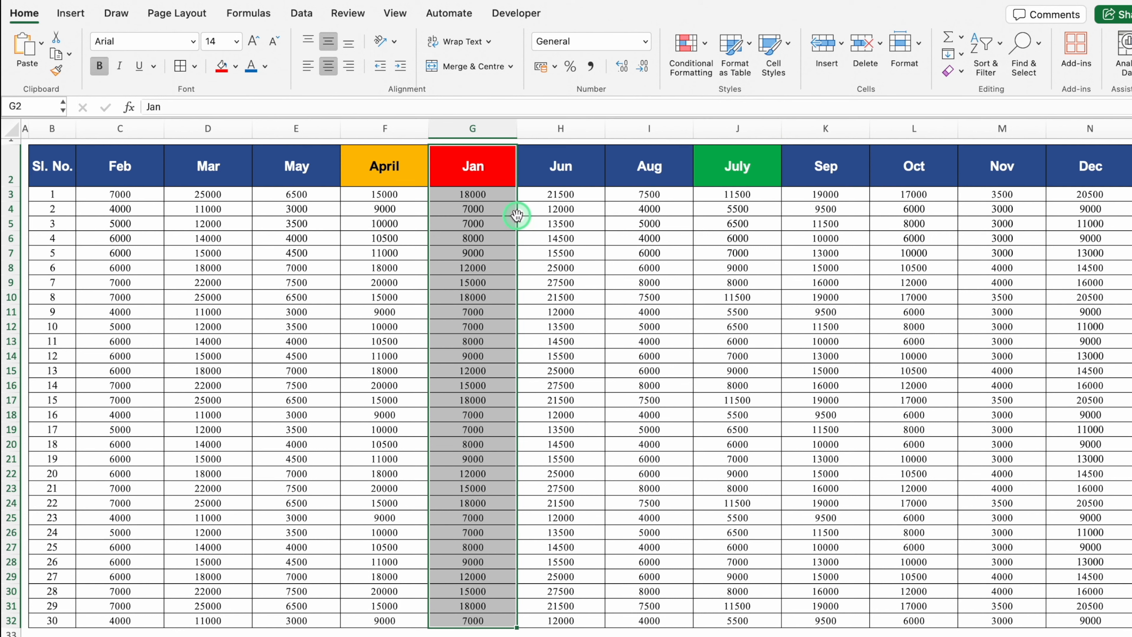
drag(517, 216, 210, 214)
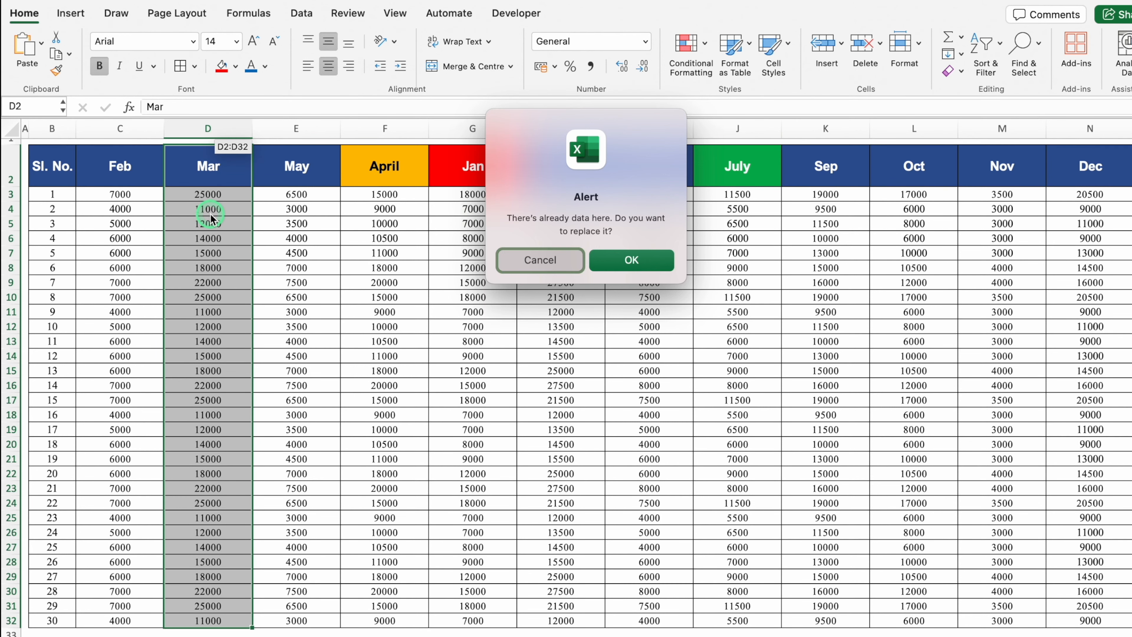
click(525, 257)
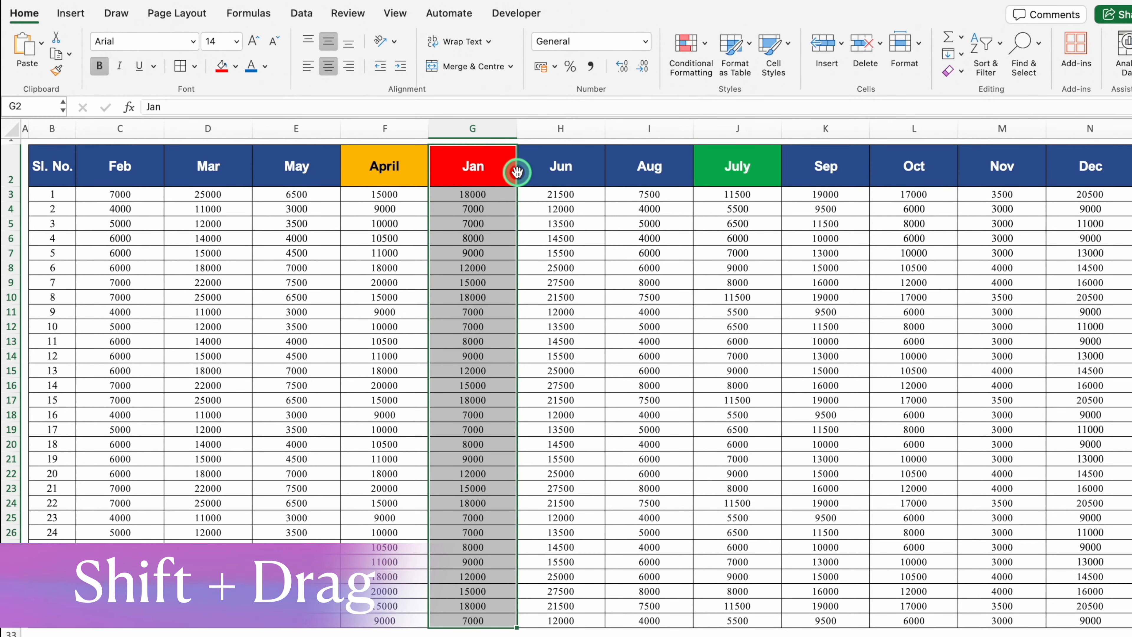
Shift-drag the Jan column (G2:G32) so it sits right after Sl. No., ahead of Feb
drag(517, 171, 87, 171)
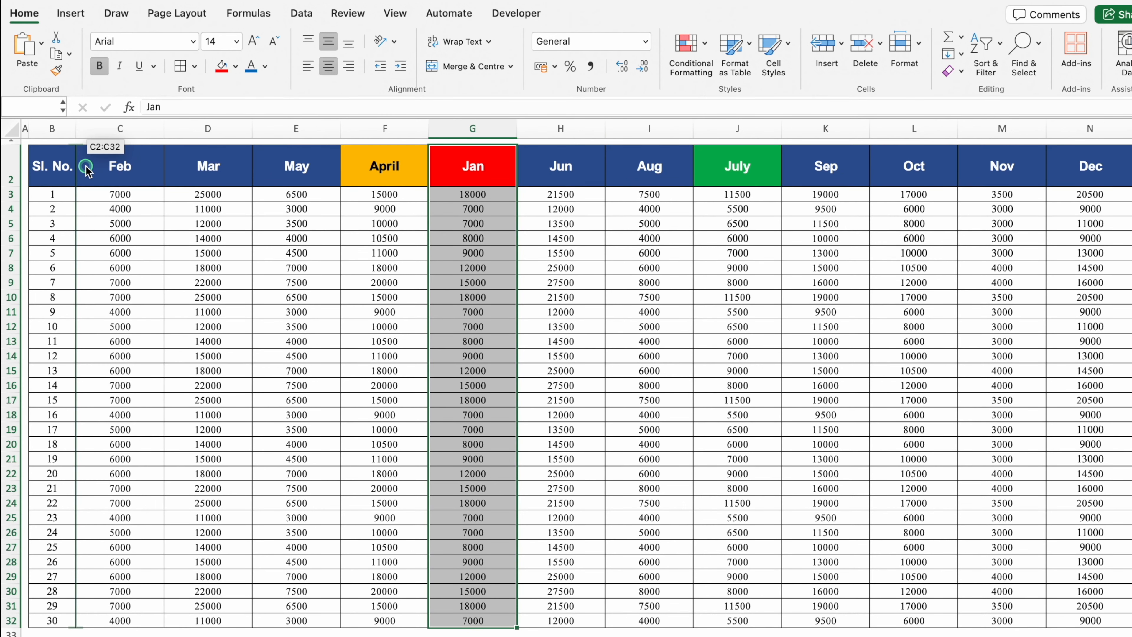
drag(88, 172, 88, 172)
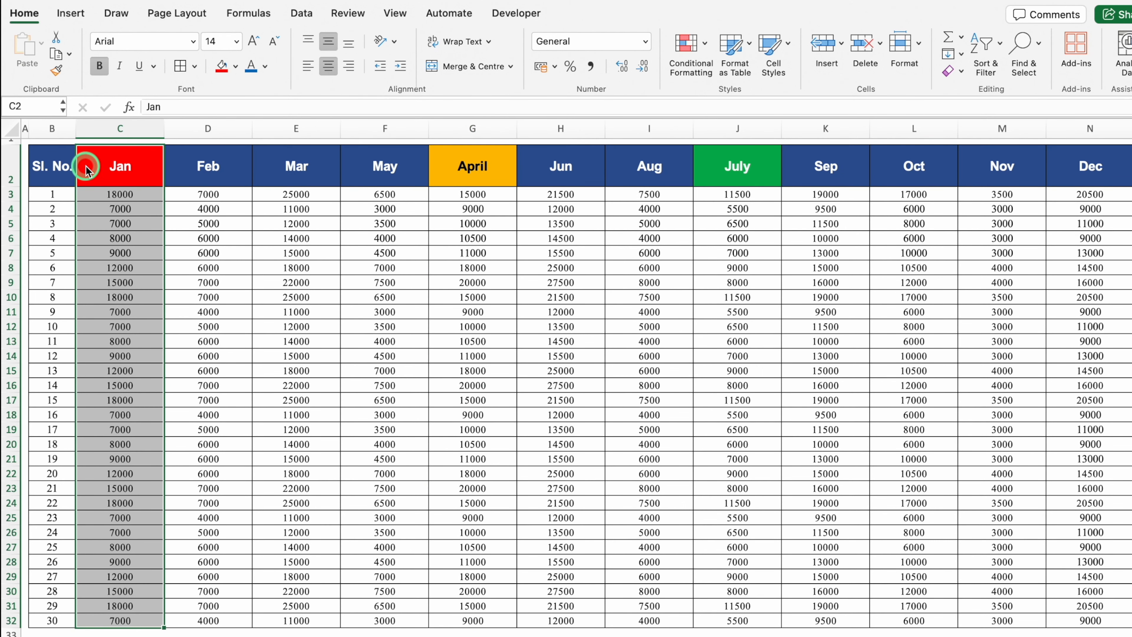
click(475, 169)
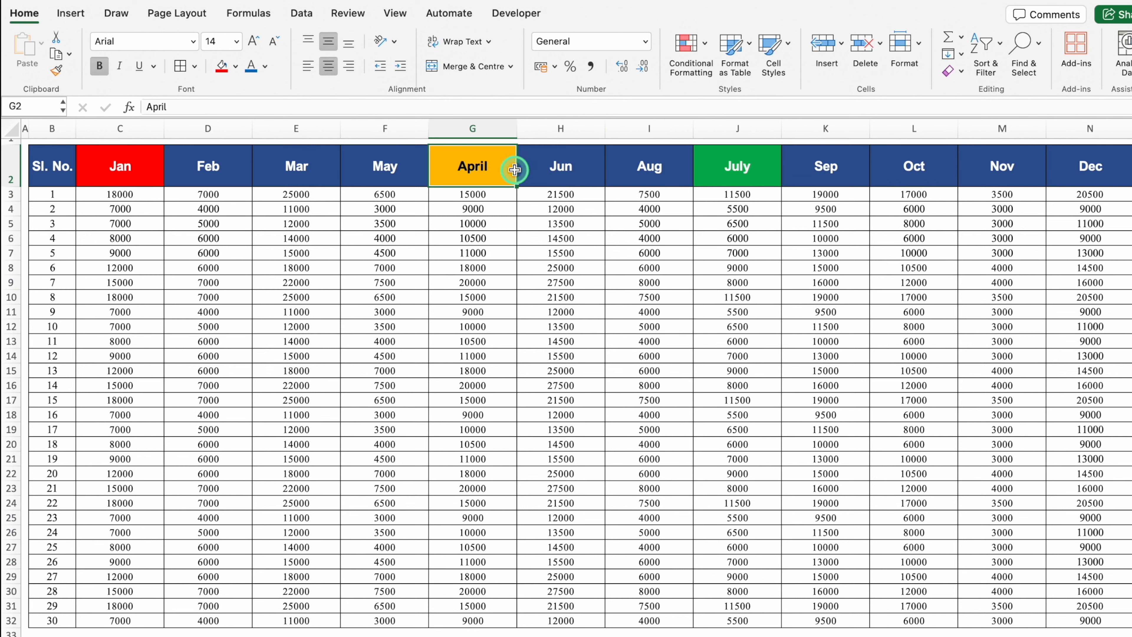
Move April between Mar and May, and July just before Aug
key(ctrl+shift+Down)
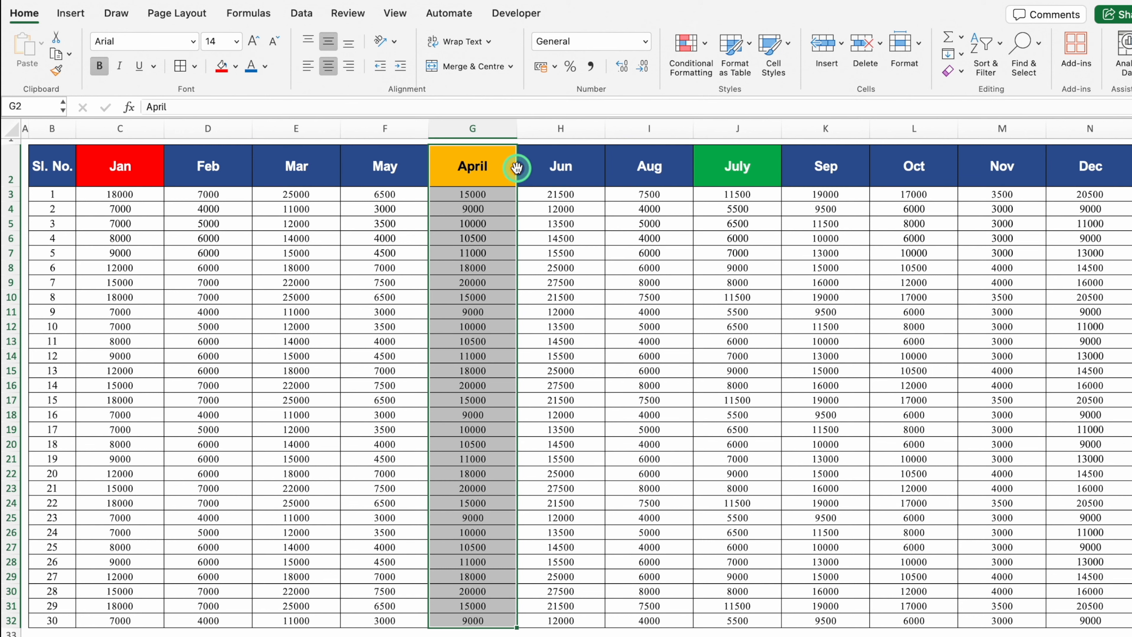
drag(517, 168, 350, 172)
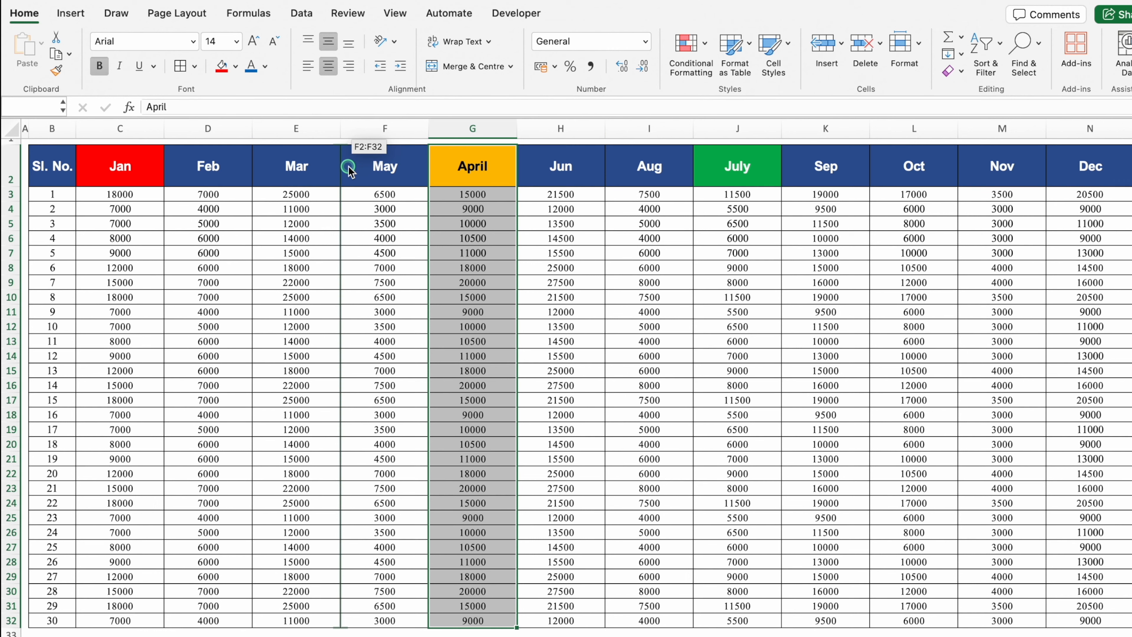
drag(350, 171, 351, 169)
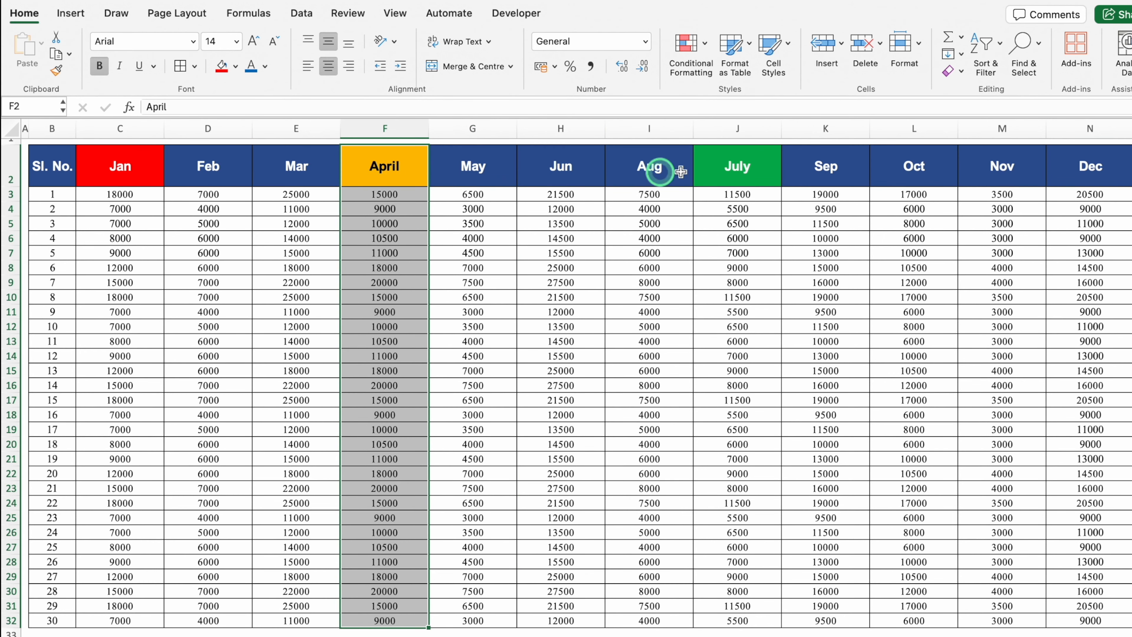
drag(741, 172, 745, 626)
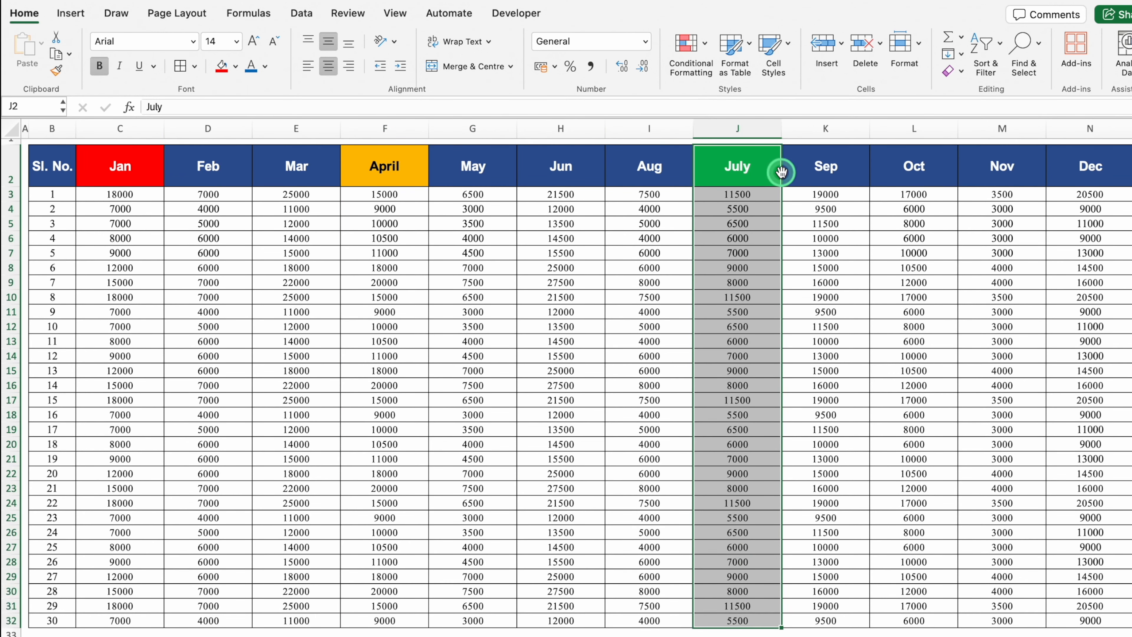
drag(781, 172, 610, 178)
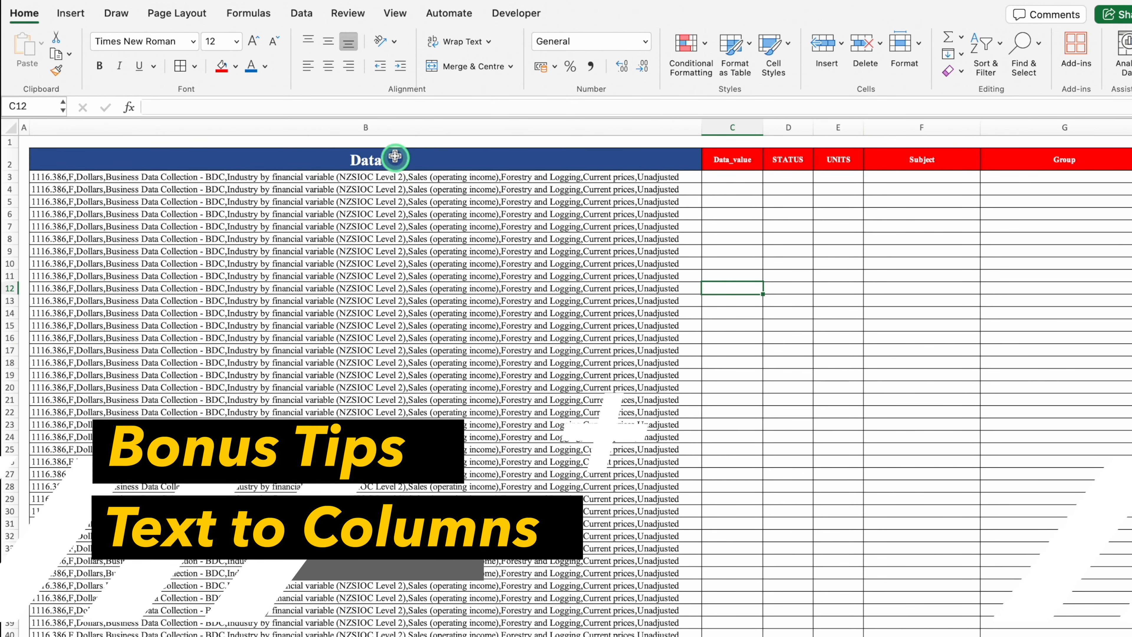
Select the comma-joined Data entries in column B from B3 down to the last row
click(379, 127)
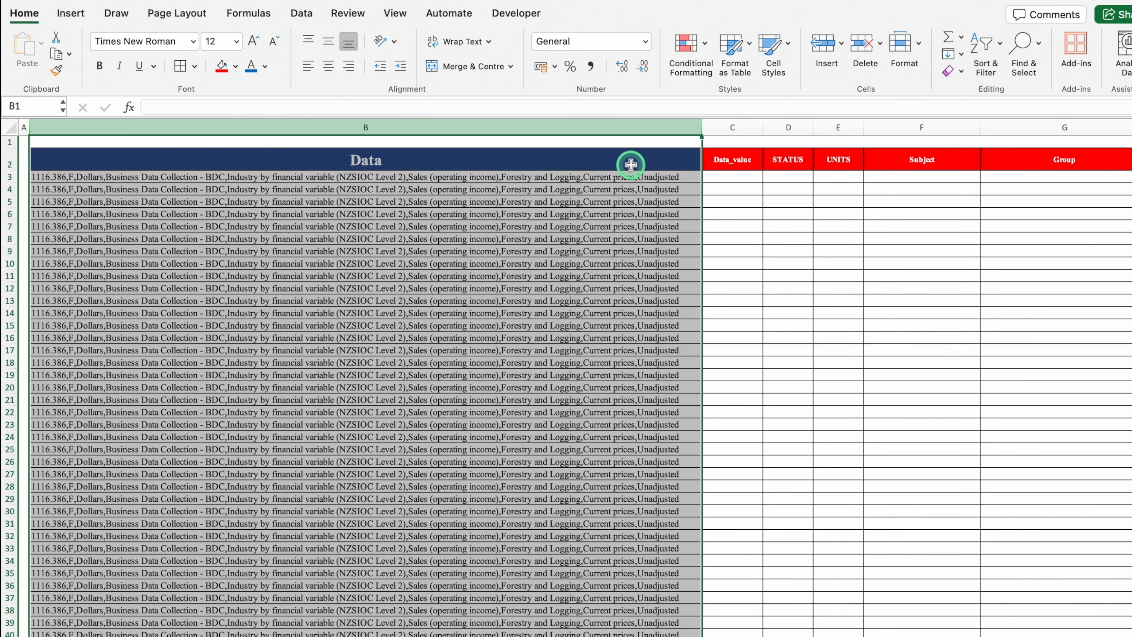
click(732, 127)
click(790, 126)
click(845, 127)
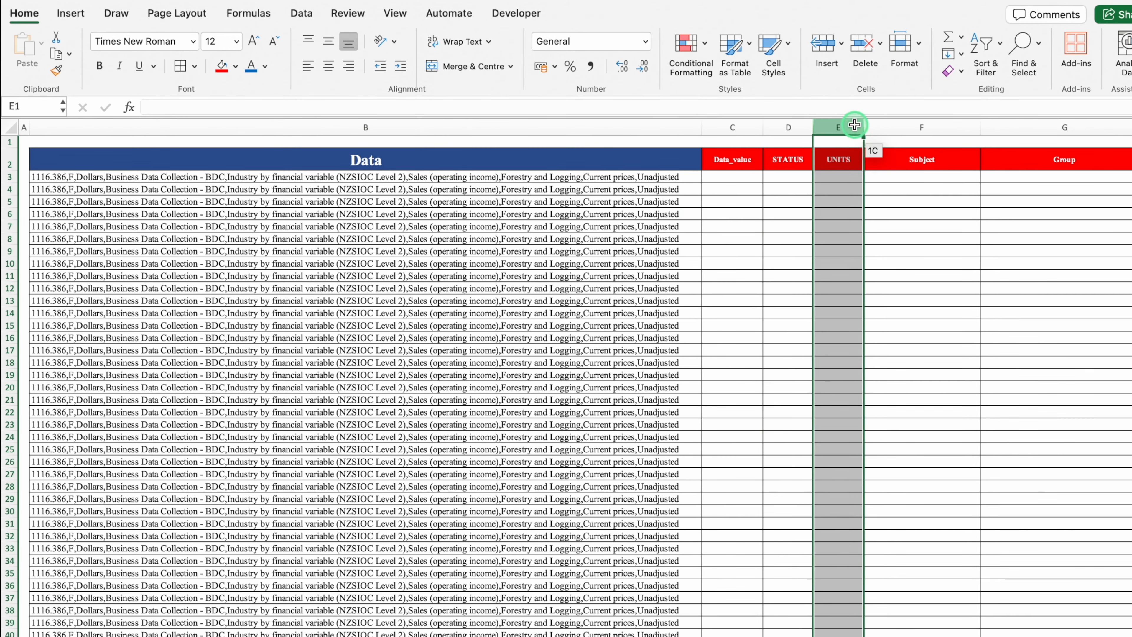
click(921, 127)
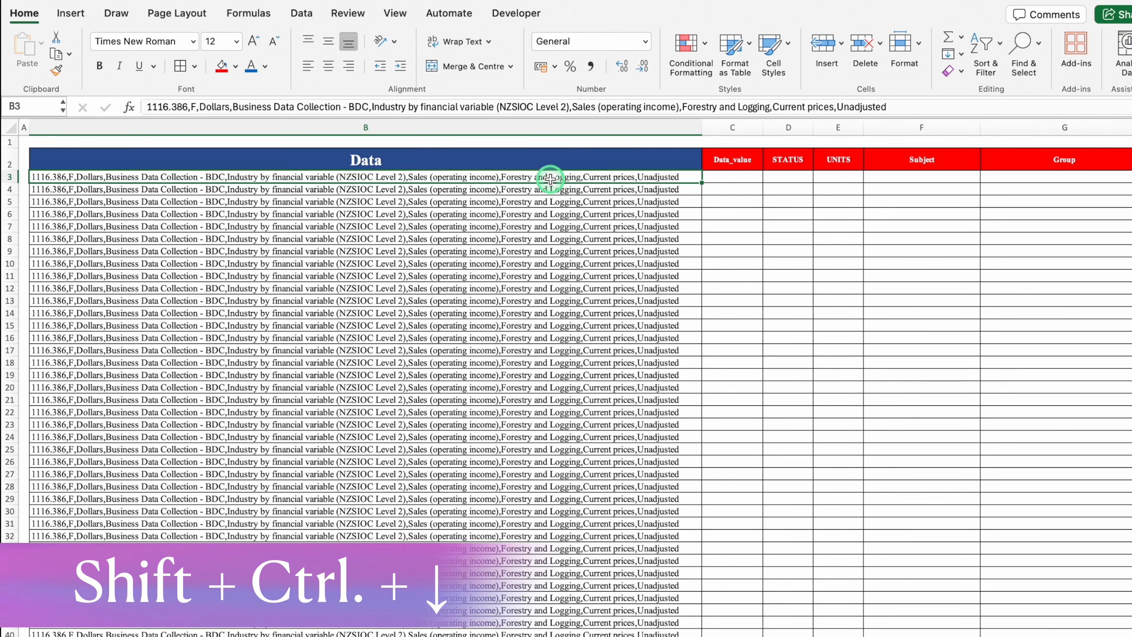
key(ctrl+shift+Down)
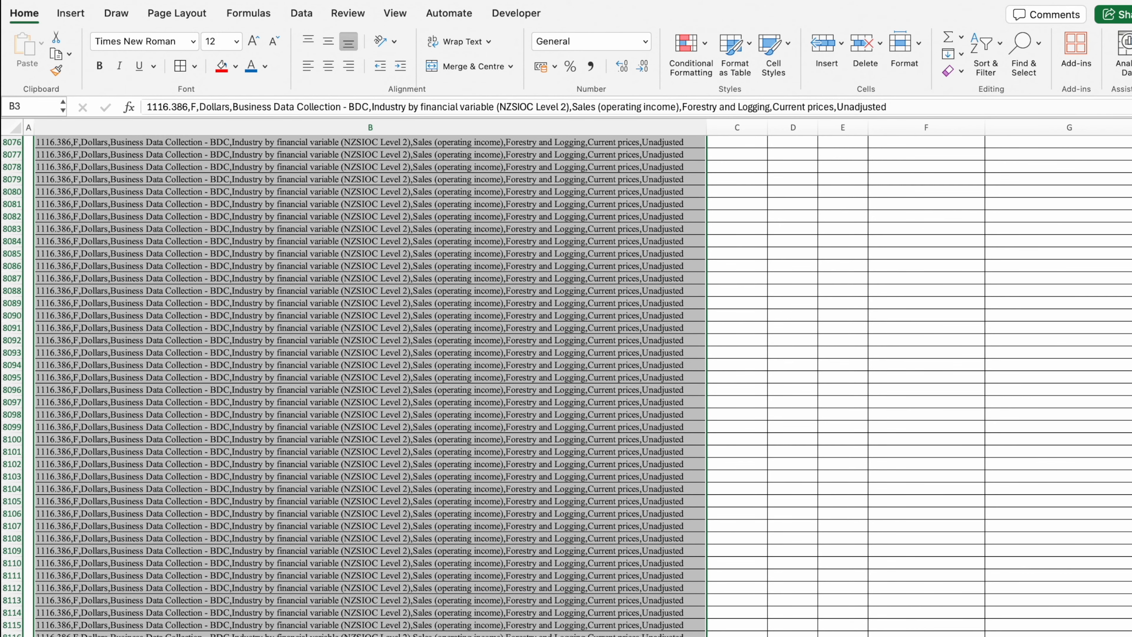
scroll(366, 280, up, 20)
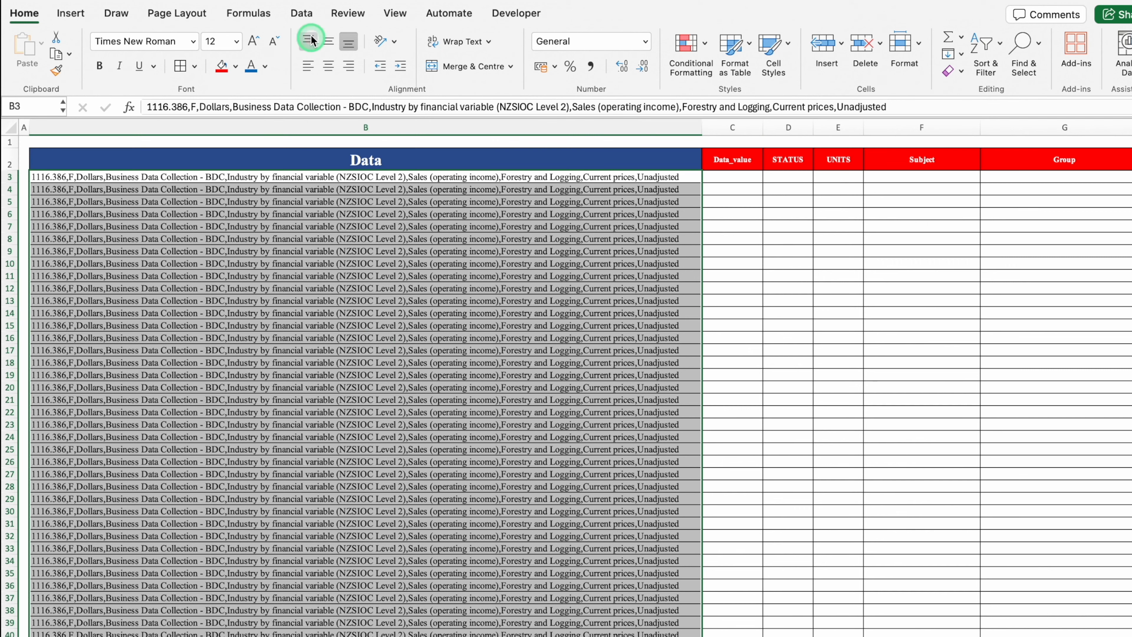
Start Text to Columns on the selected data using Delimited splitting
click(301, 13)
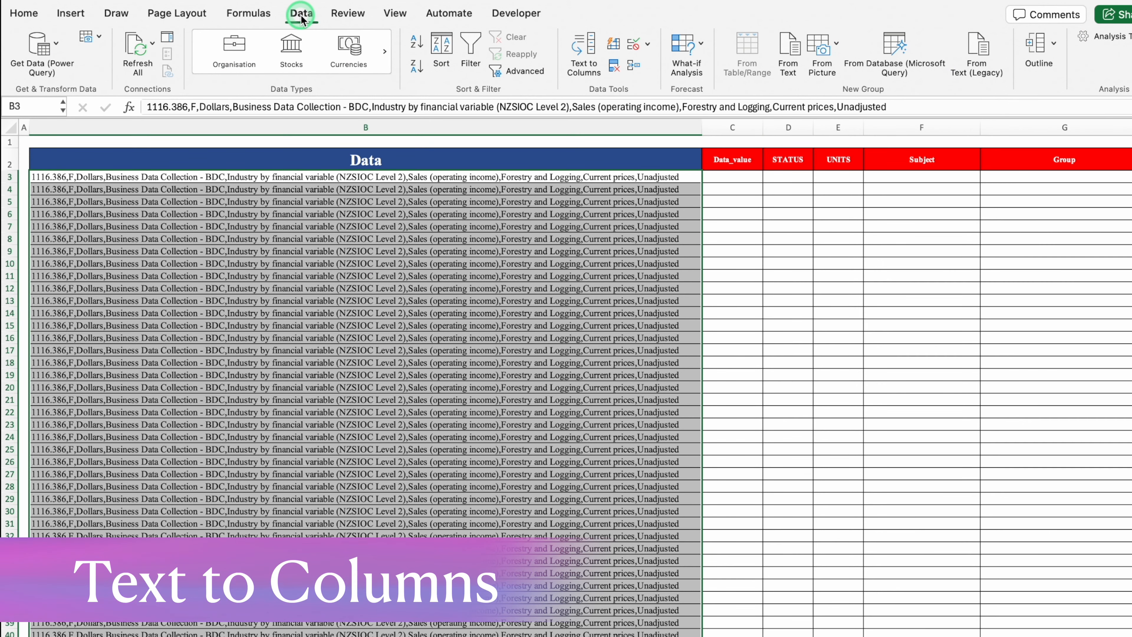
click(585, 53)
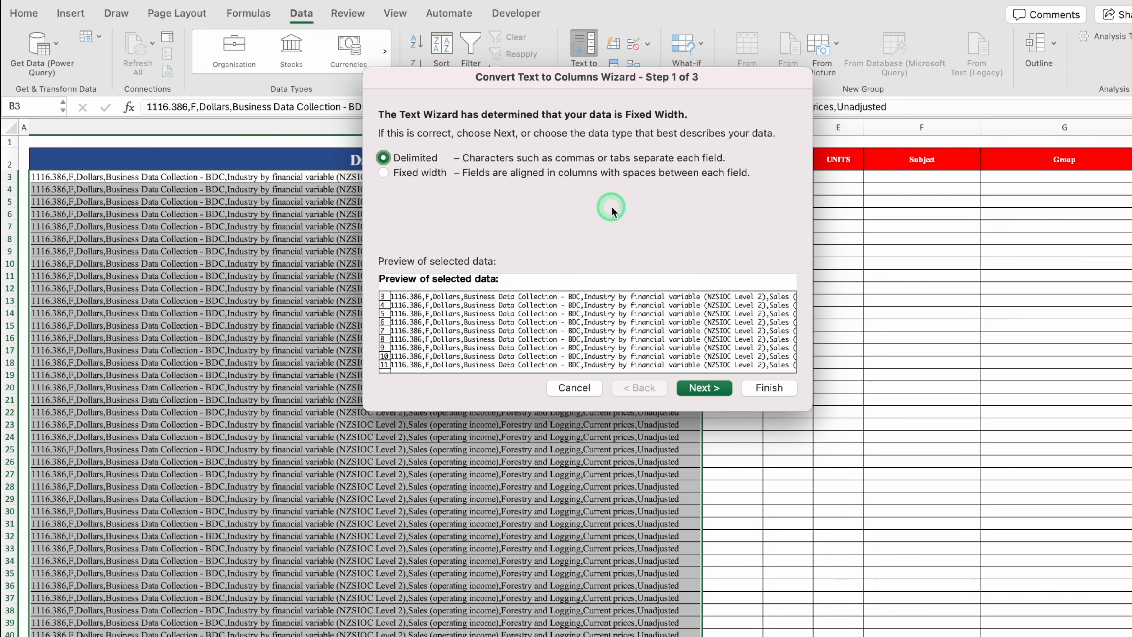
click(704, 387)
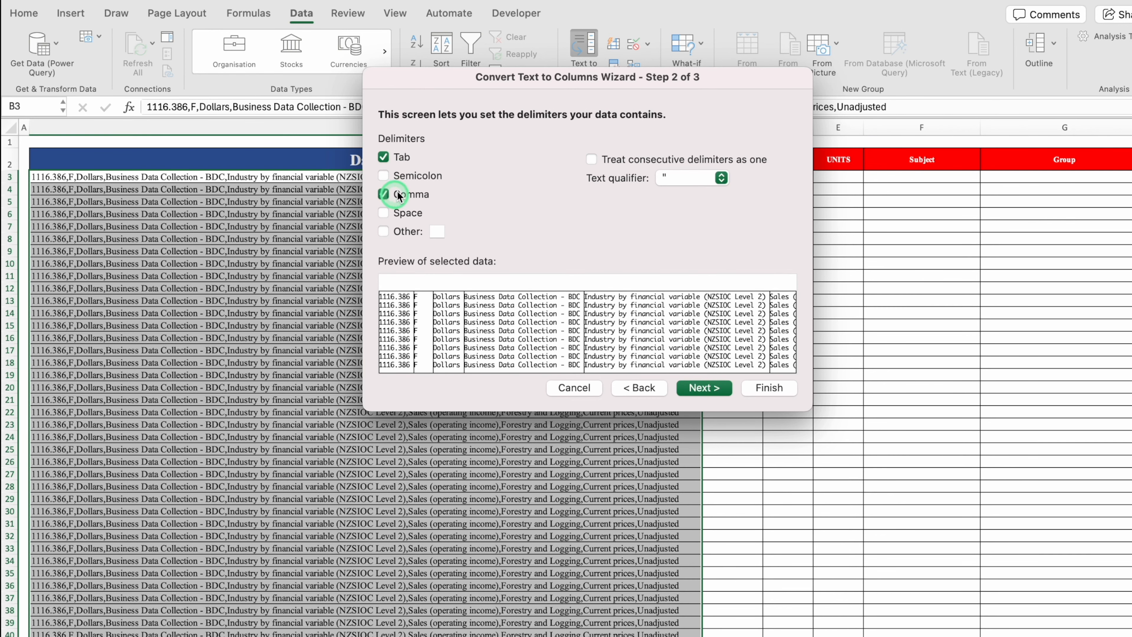
Keep Comma as the only separator and advance to the column format step
drag(439, 80, 658, 135)
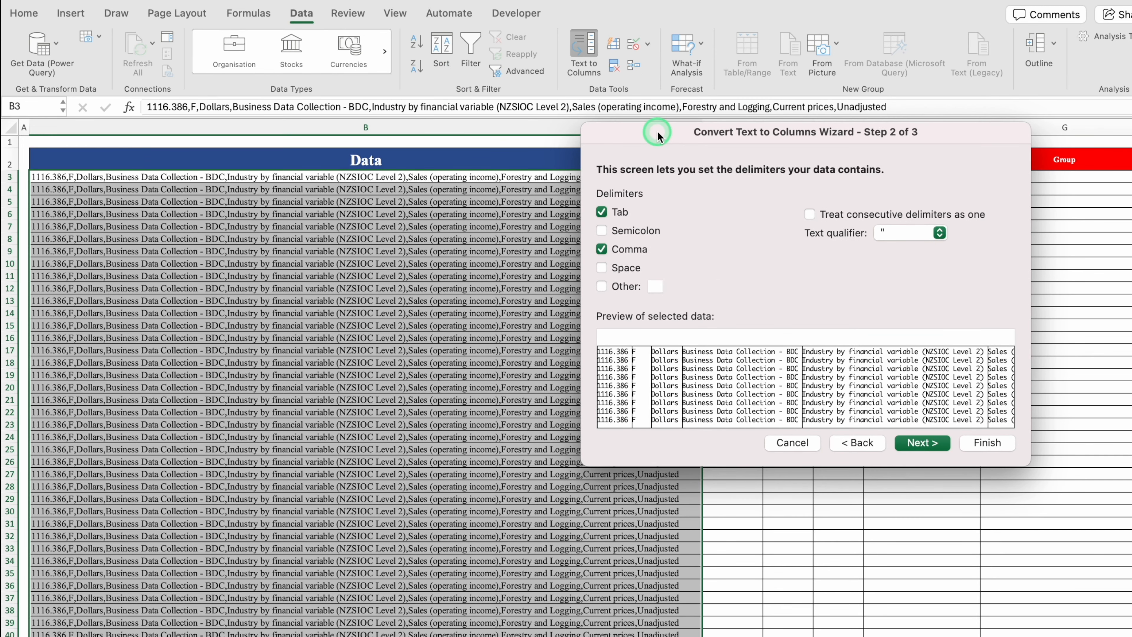
click(614, 256)
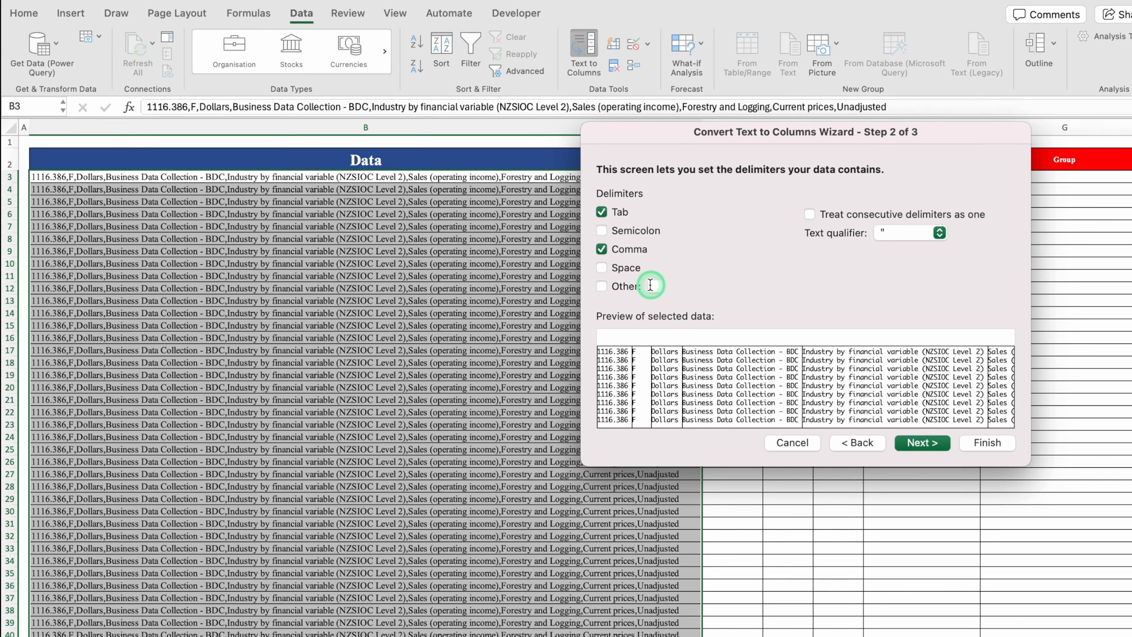
click(600, 289)
click(655, 287)
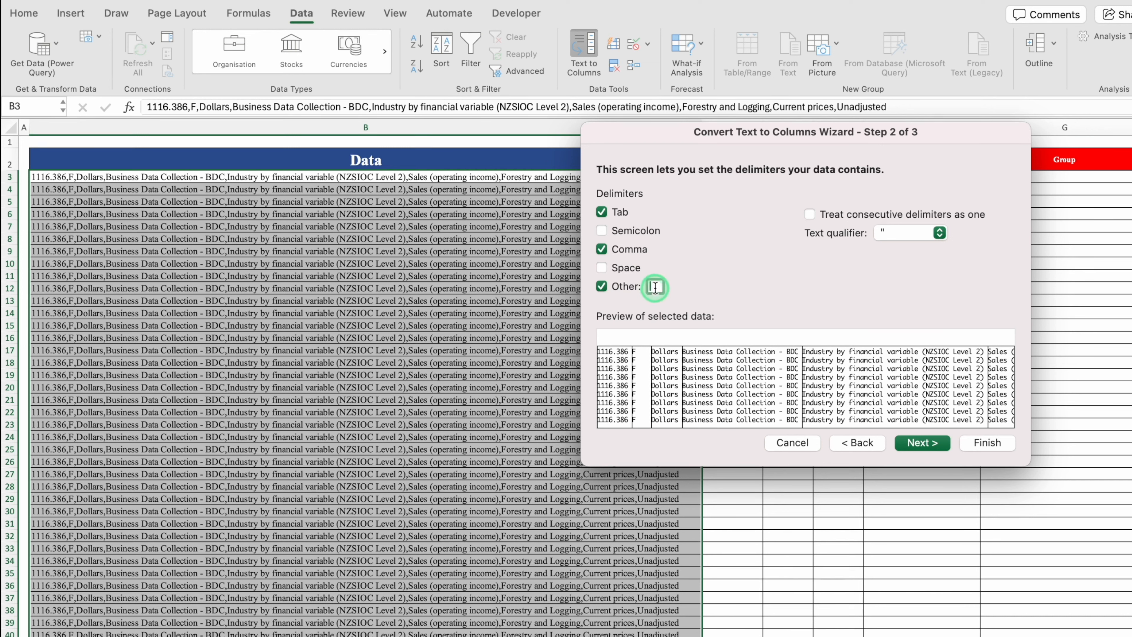
click(604, 288)
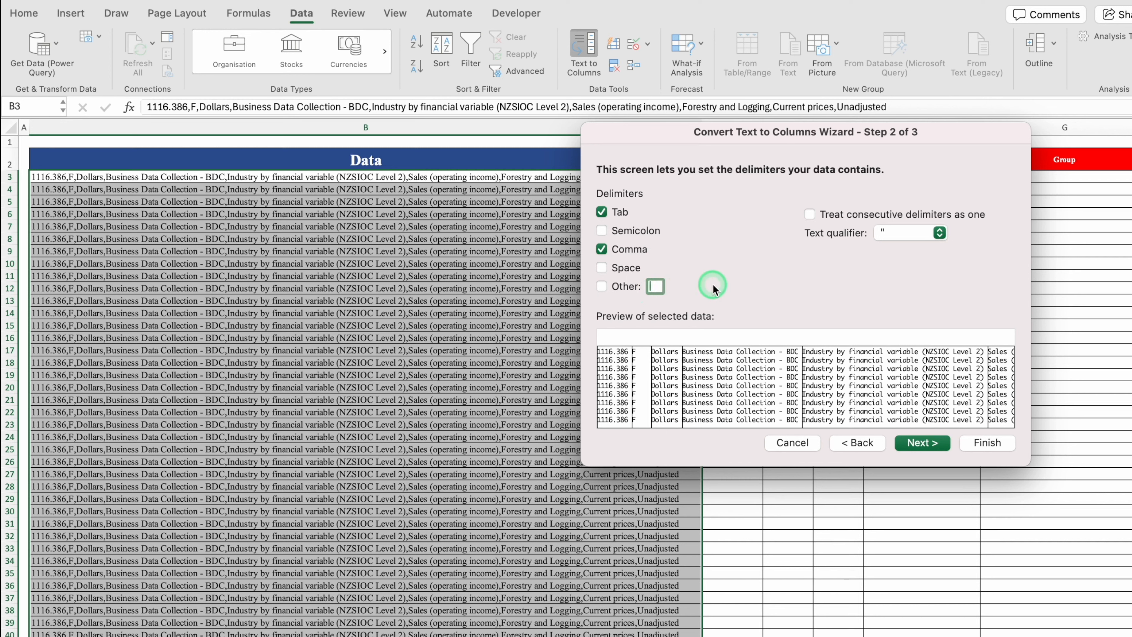
click(917, 447)
click(692, 287)
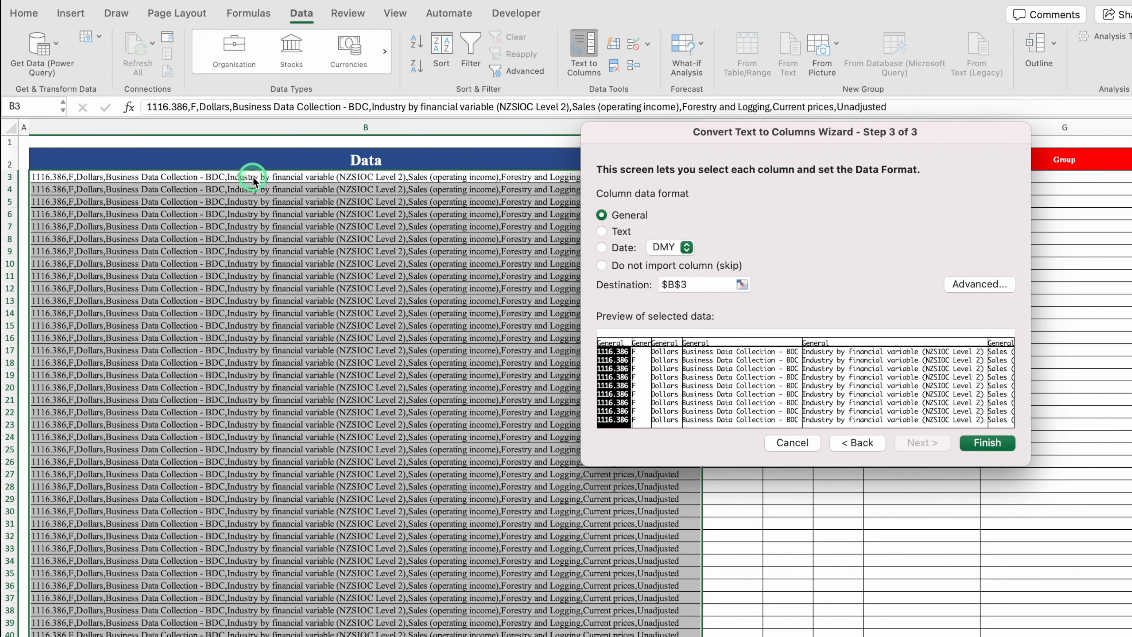
Set the split destination to $C$3, finish, and allow replacing the existing cells
drag(694, 141, 299, 167)
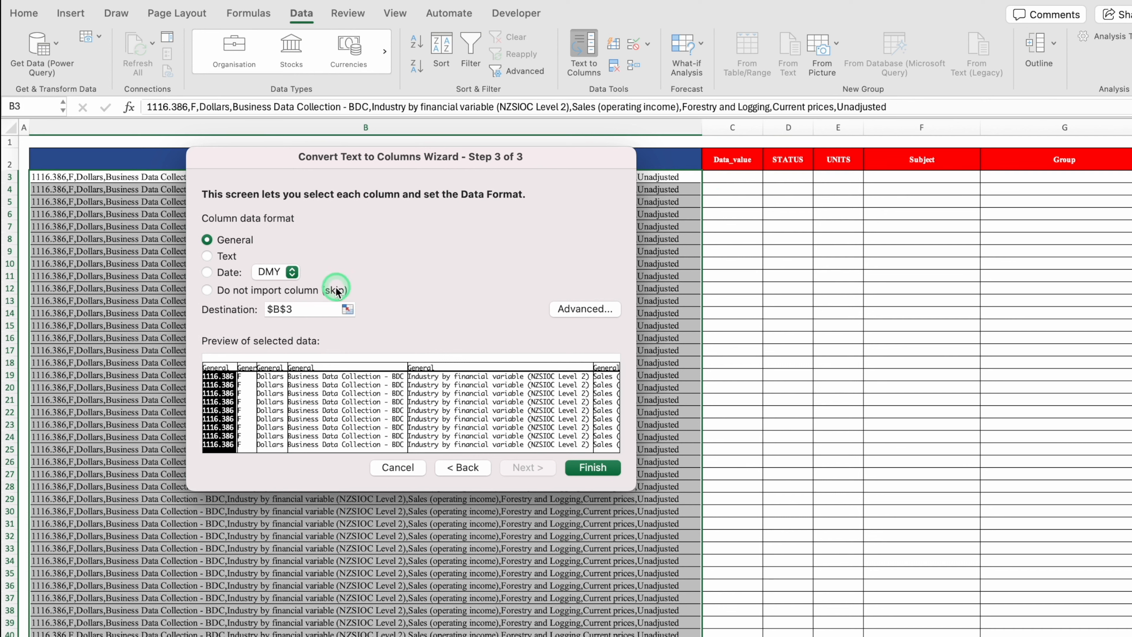
click(297, 310)
key(BackSpace)
key(BackSpace)
key(BackSpace)
key(BackSpace)
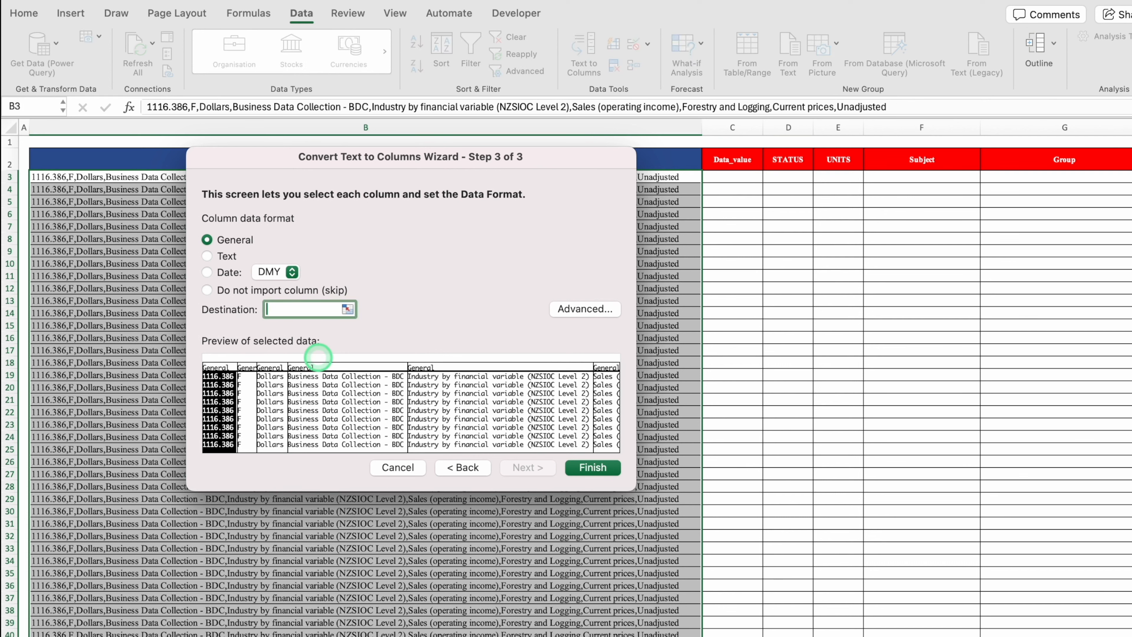
click(733, 182)
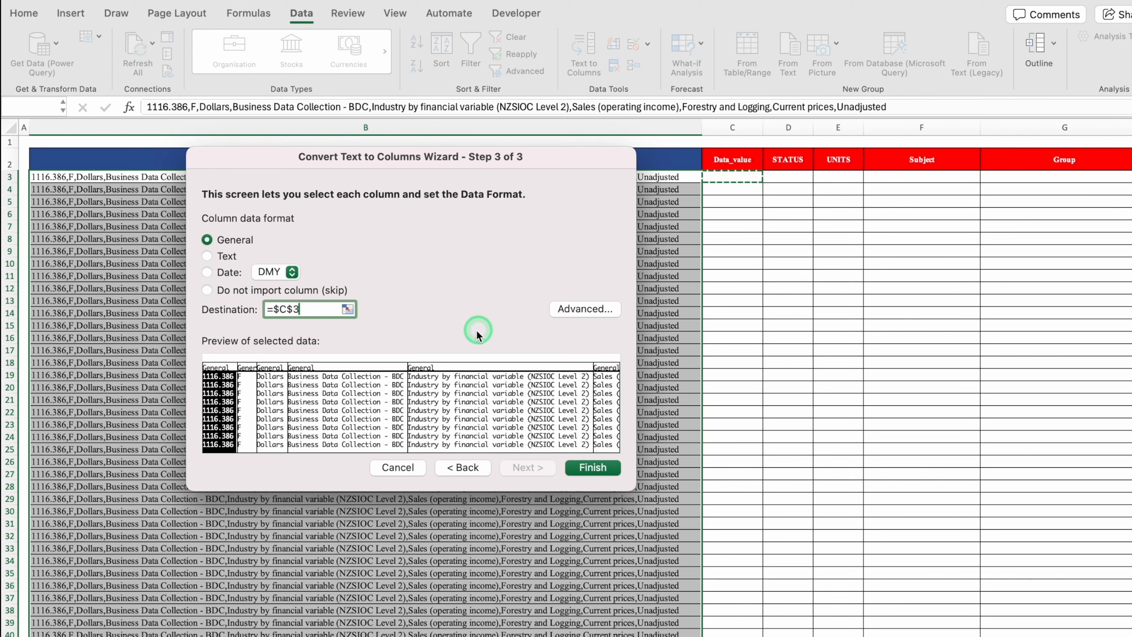
click(299, 318)
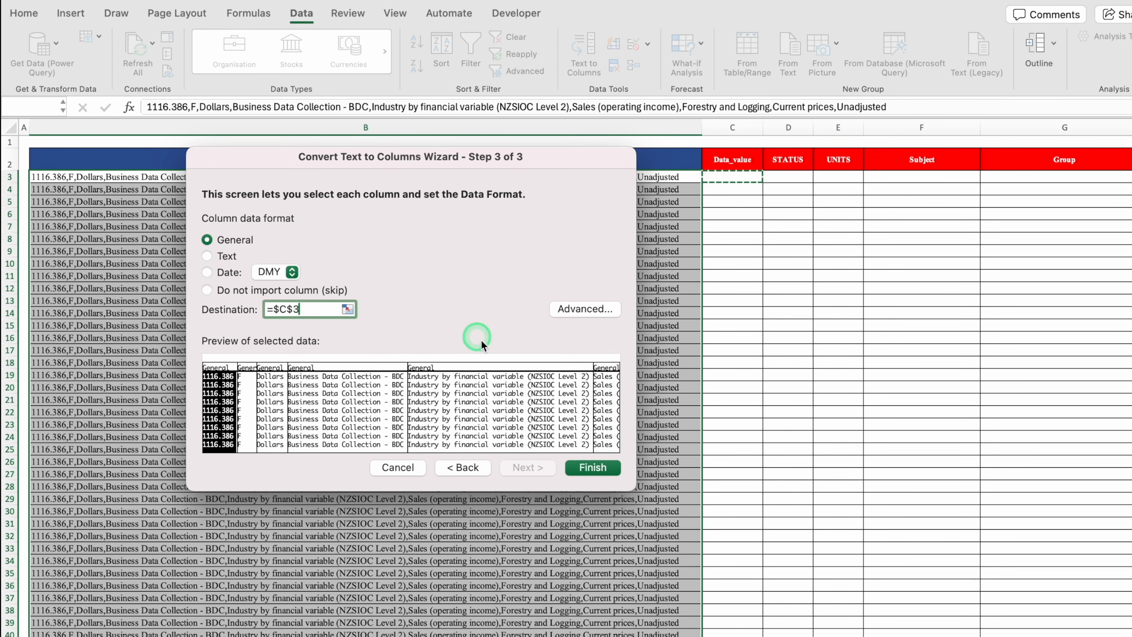
click(597, 469)
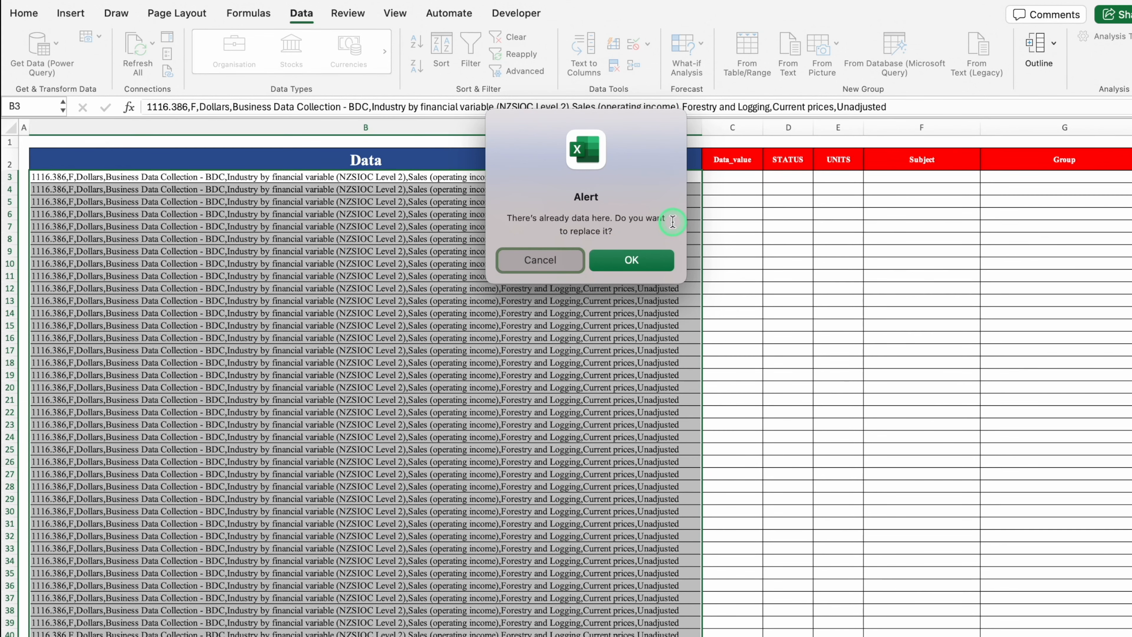
click(623, 259)
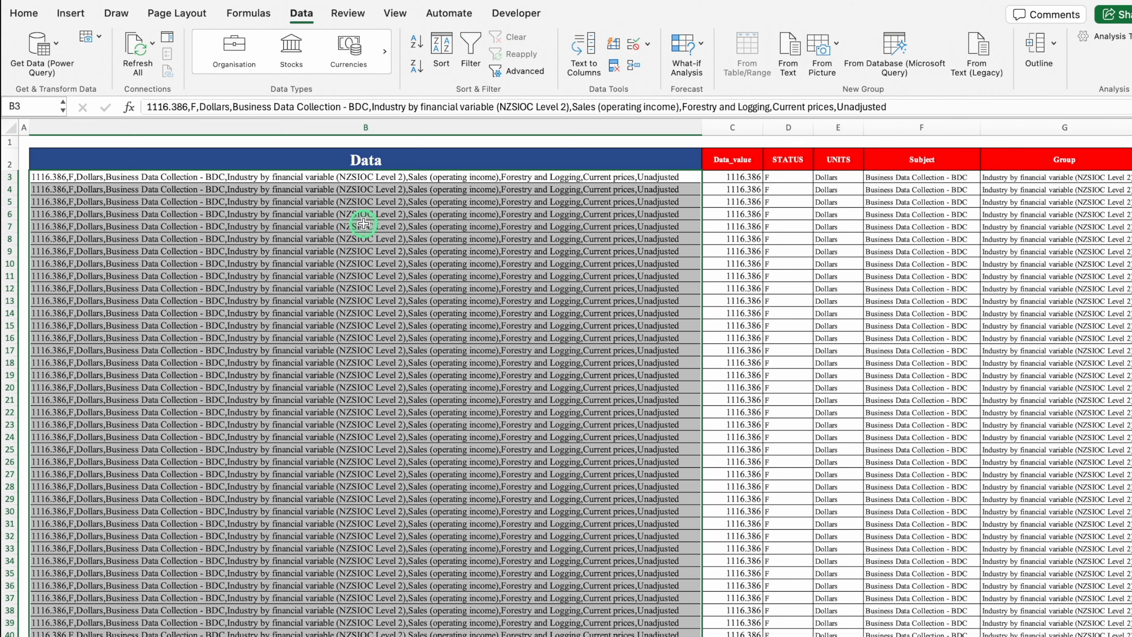
Clear the original comma-joined text in column B and check the split values in C3 and C9
key(Delete)
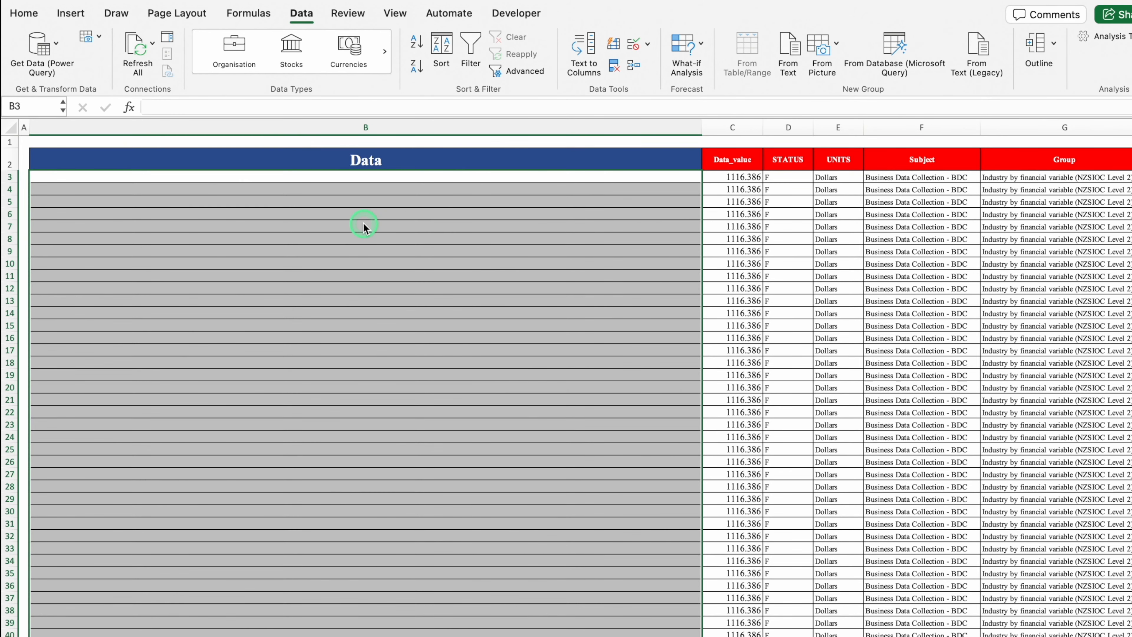
click(742, 177)
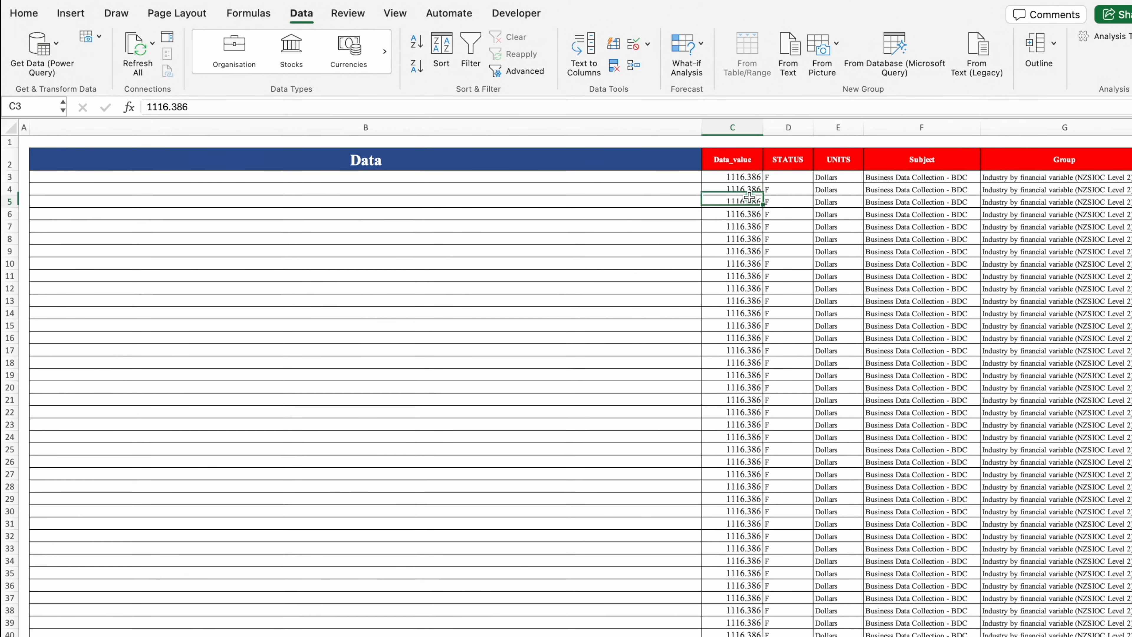
click(749, 249)
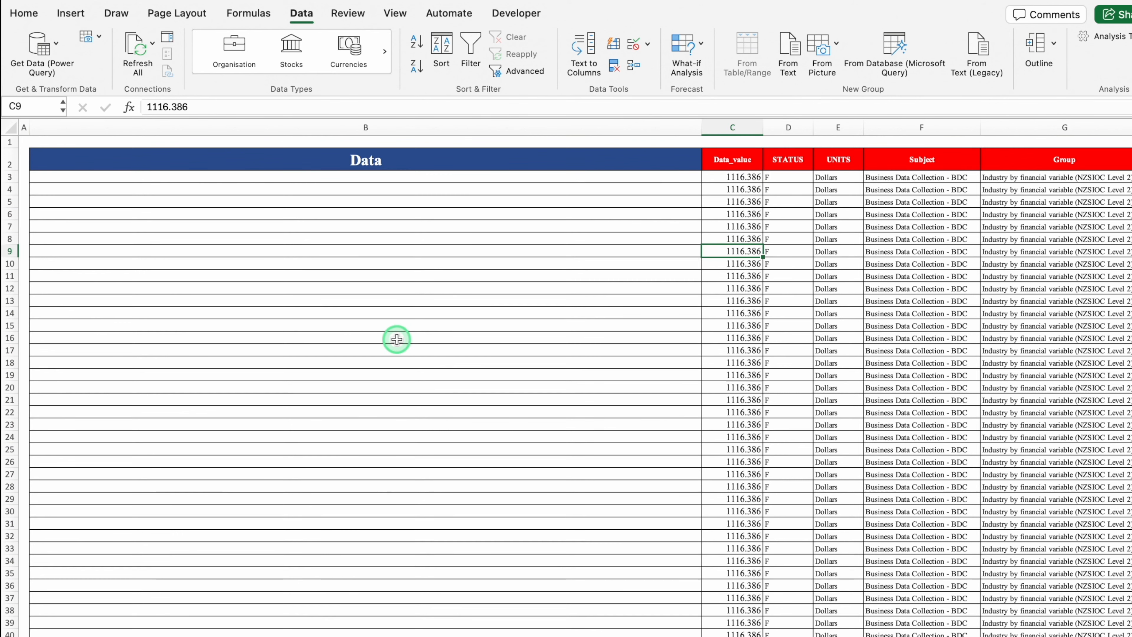